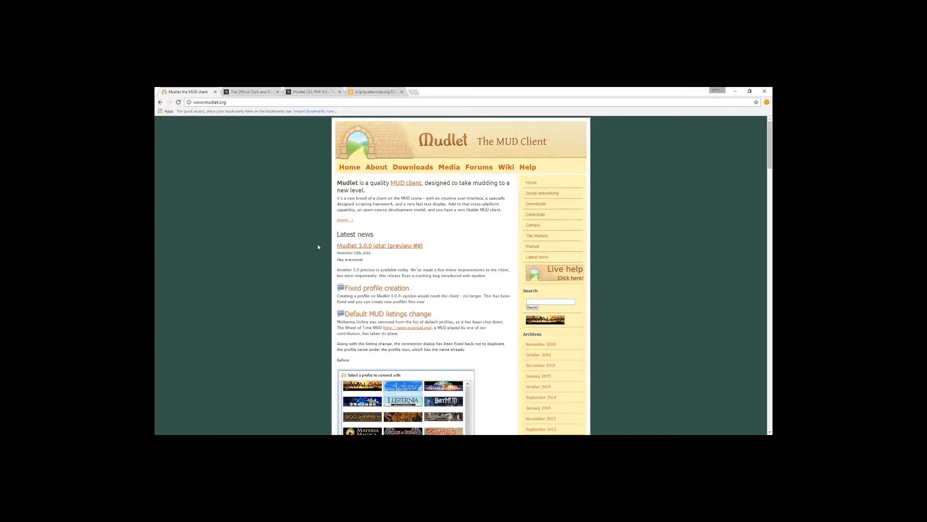
Open the downloads page of the Mudlet website
left_click(242, 103)
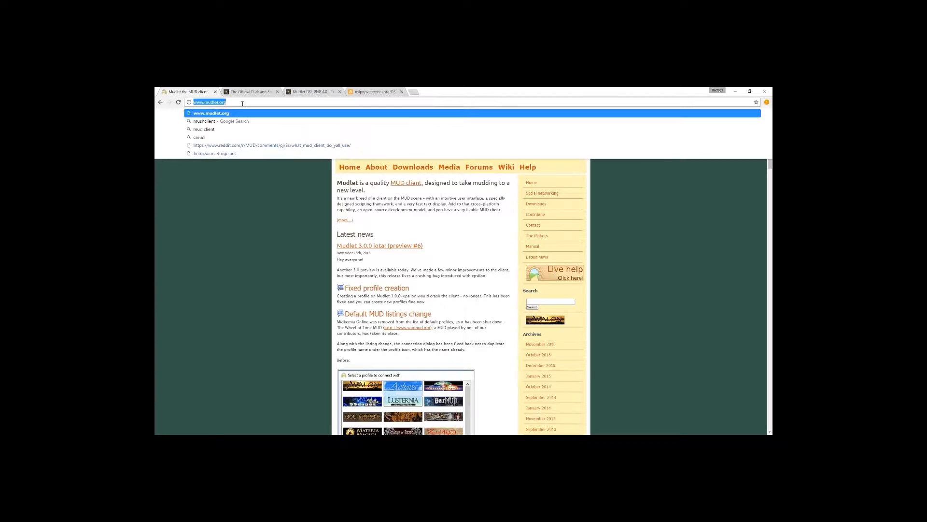
left_click(300, 214)
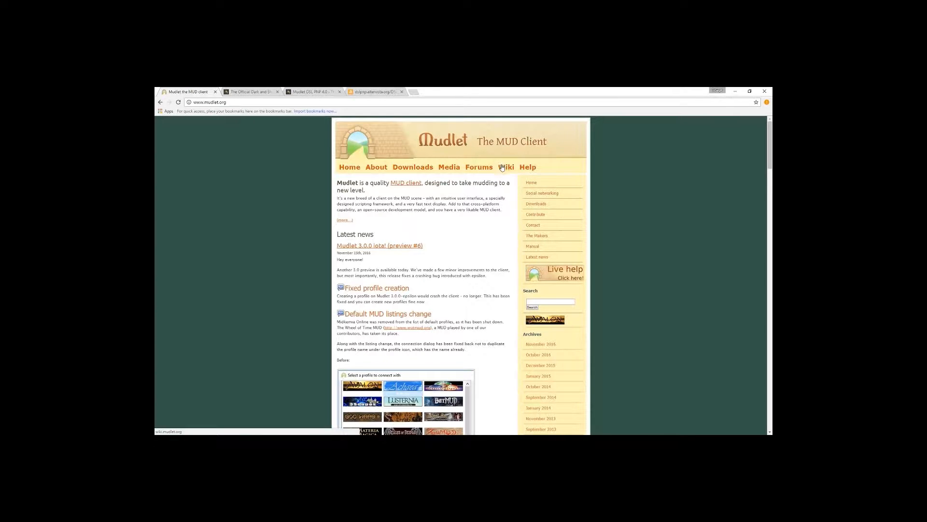
left_click(418, 168)
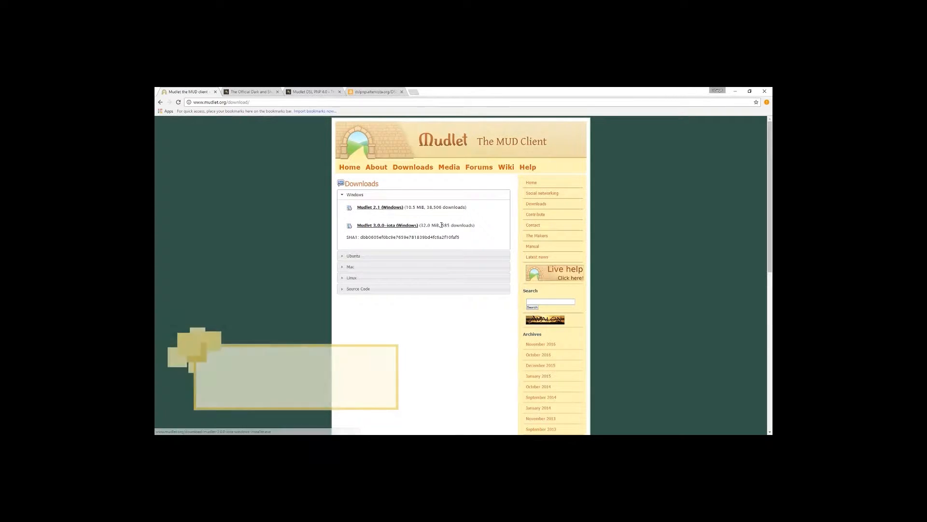
Examine the two Windows download entries, Mudlet 2.1 and Mudlet 3.0.0-iota
left_click_drag(479, 227, 357, 225)
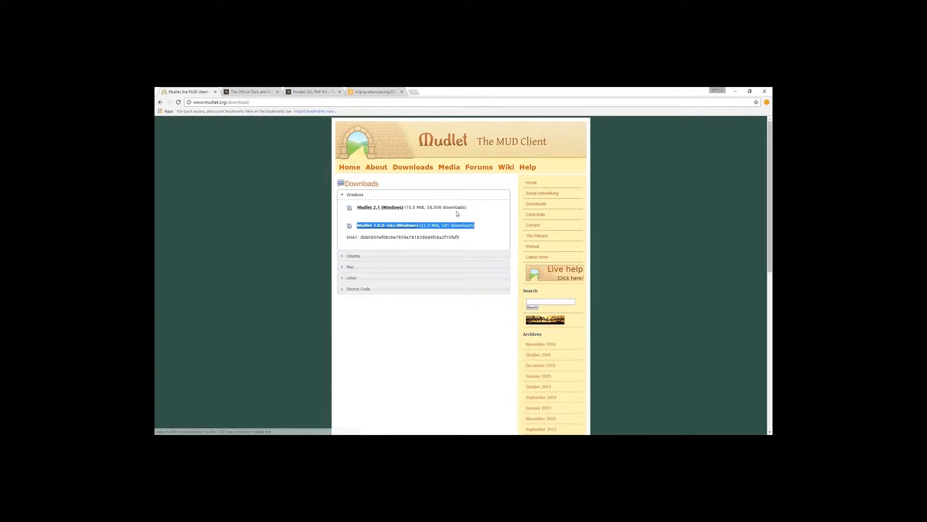
left_click_drag(469, 207, 356, 207)
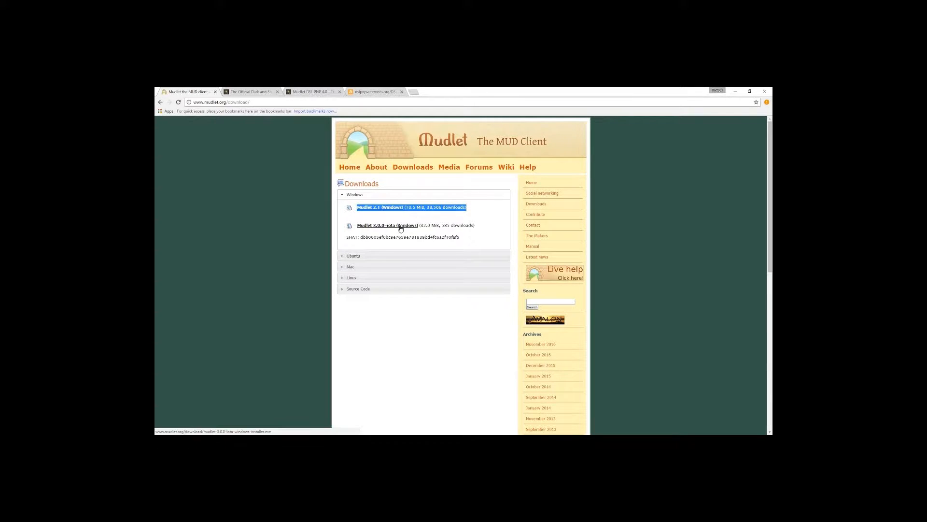
left_click_drag(486, 228, 357, 225)
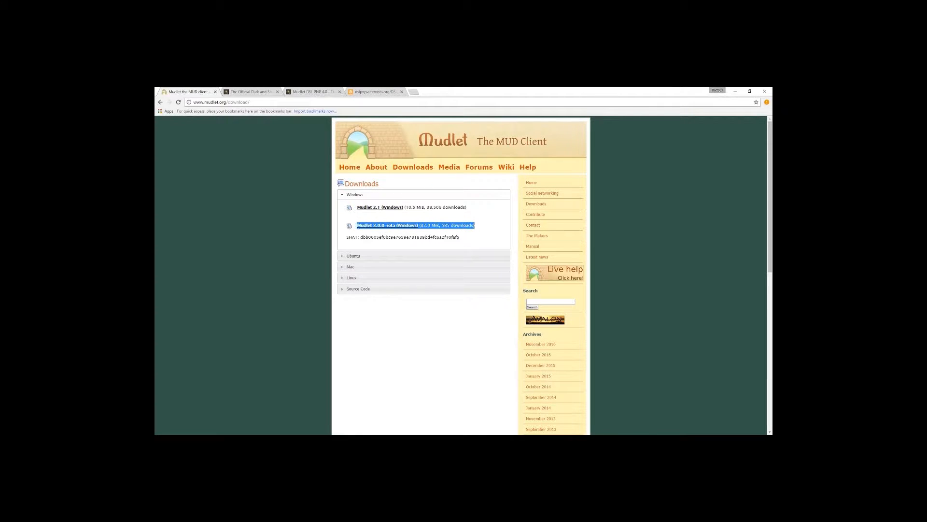
left_click(423, 344)
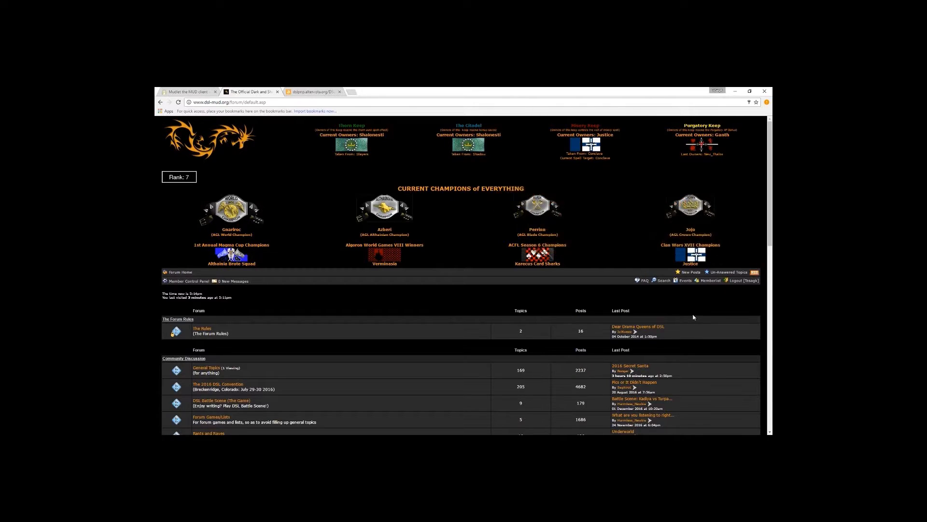
Open the Mudlet Scripts subforum under Mud Client Help on the DSL forum
scroll(673, 309, "down", 3)
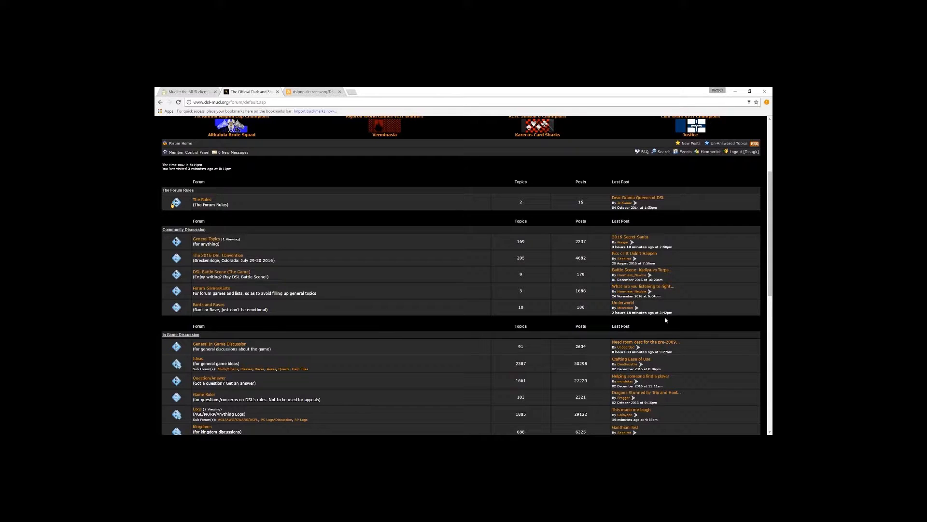
scroll(661, 327, "up", 1)
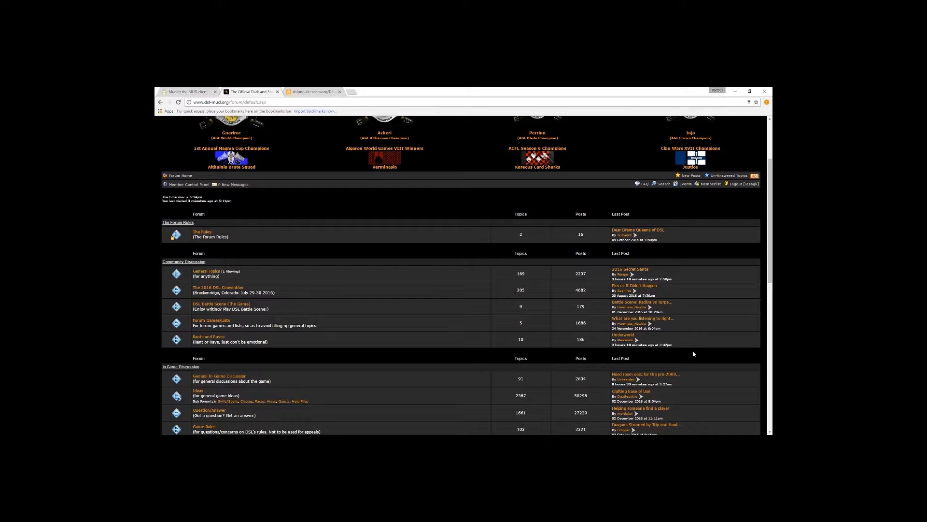
scroll(680, 331, "down", 1)
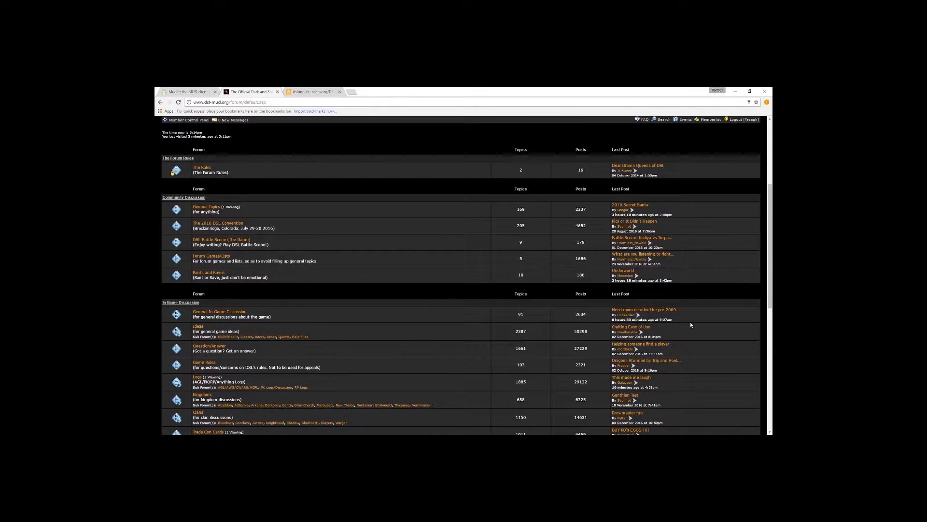
scroll(691, 323, "down", 1)
scroll(691, 325, "down", 2)
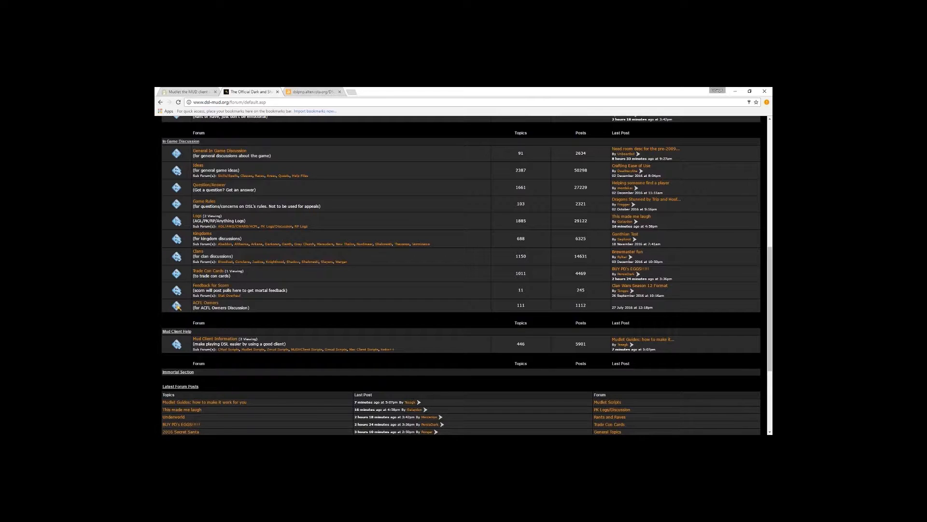
left_click(258, 351)
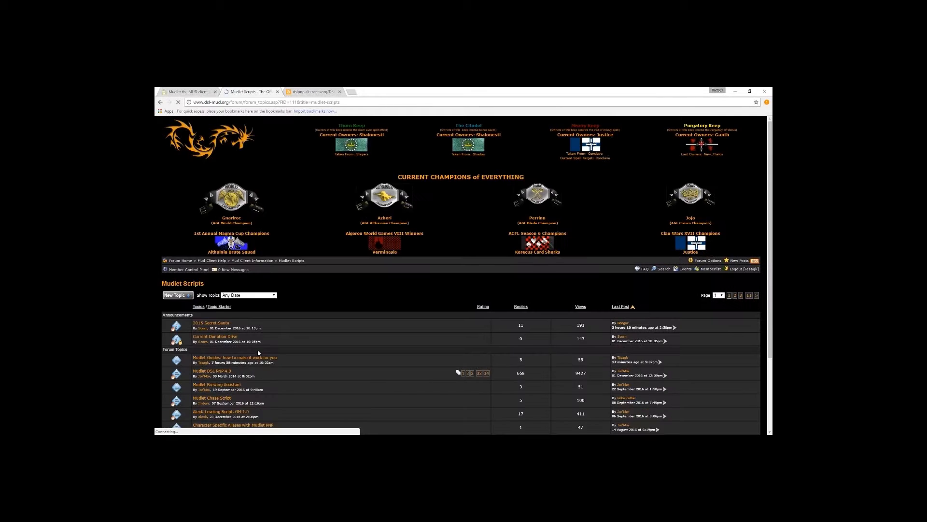
Open the forum thread "Mudlet DSL PNP 4.0" from the topic list
scroll(258, 353, "down", 2)
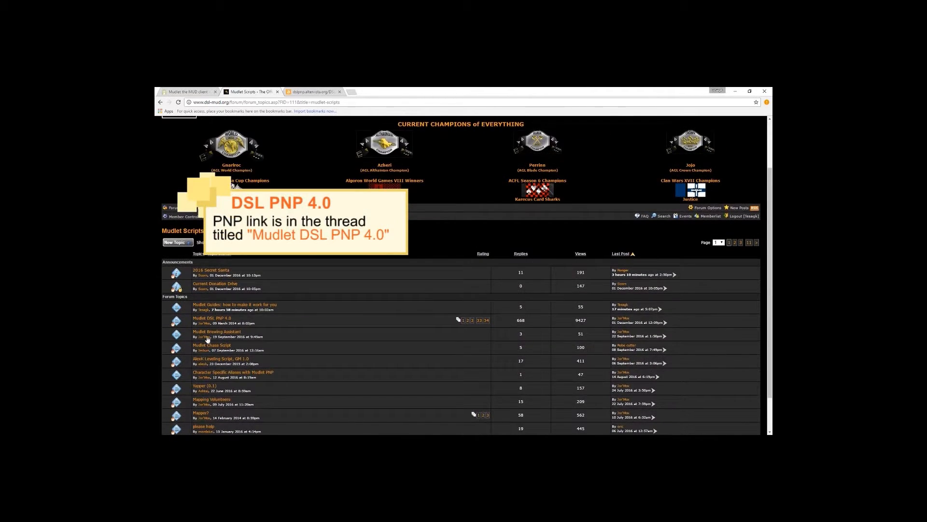
left_click_drag(168, 320, 693, 320)
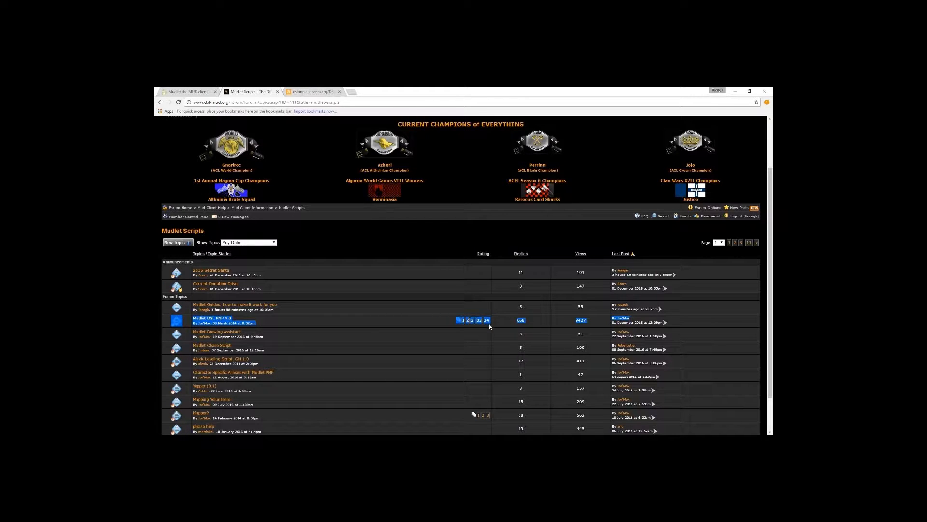
scroll(353, 331, "down", 1)
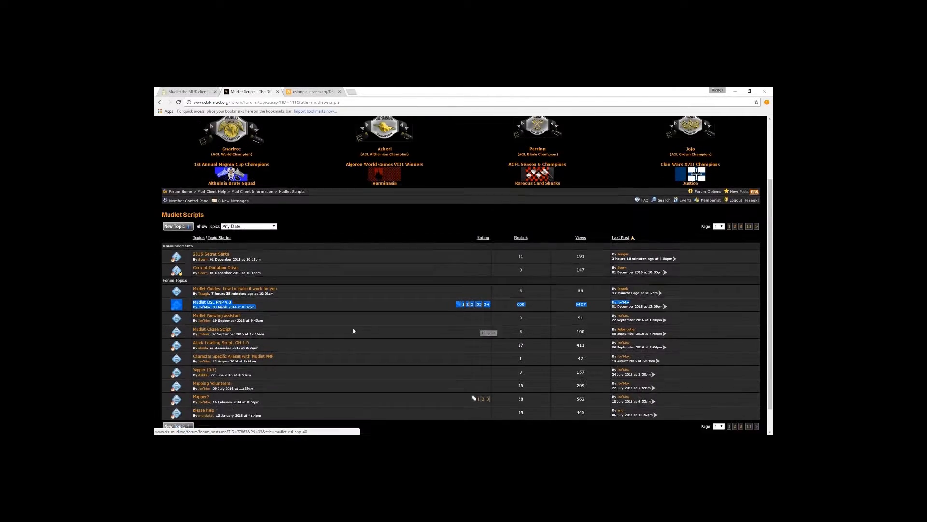
scroll(353, 330, "down", 1)
left_click(245, 289)
left_click(231, 287)
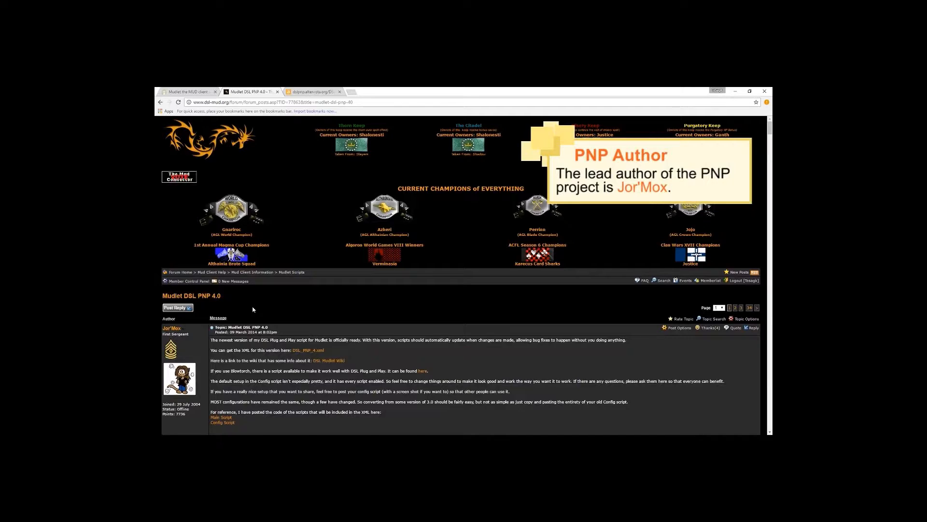
Find the DSL_PNP_4.xml link in the thread's first post, view the raw XML page and return to the thread
scroll(340, 319, "down", 1)
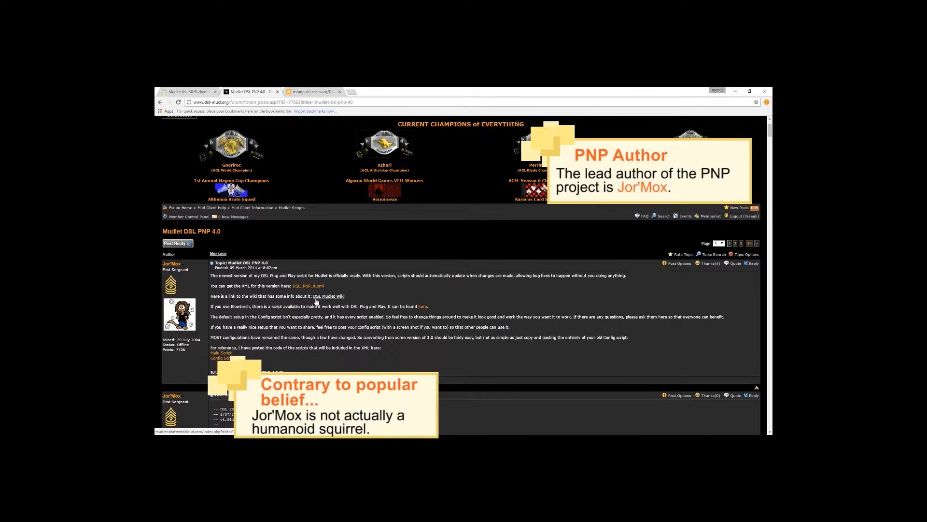
left_click_drag(211, 286, 282, 285)
left_click_drag(325, 285, 212, 290)
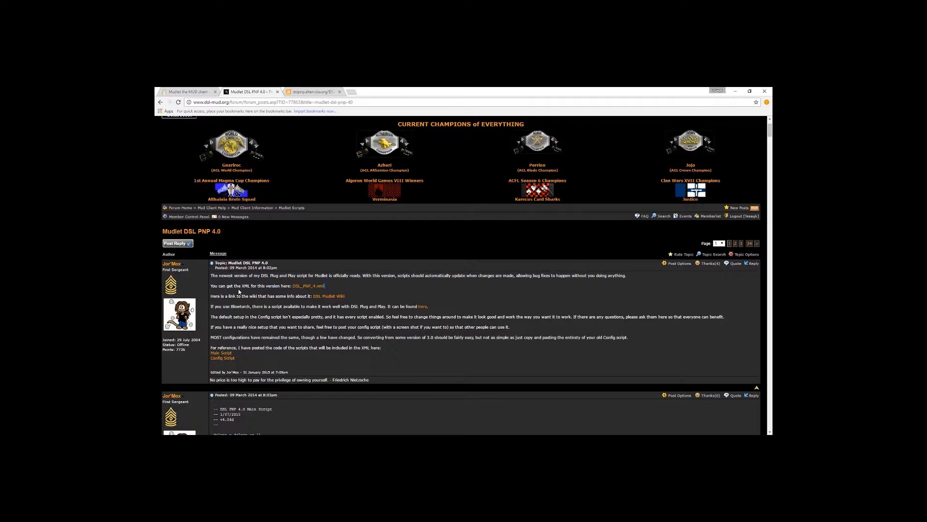
left_click(314, 92)
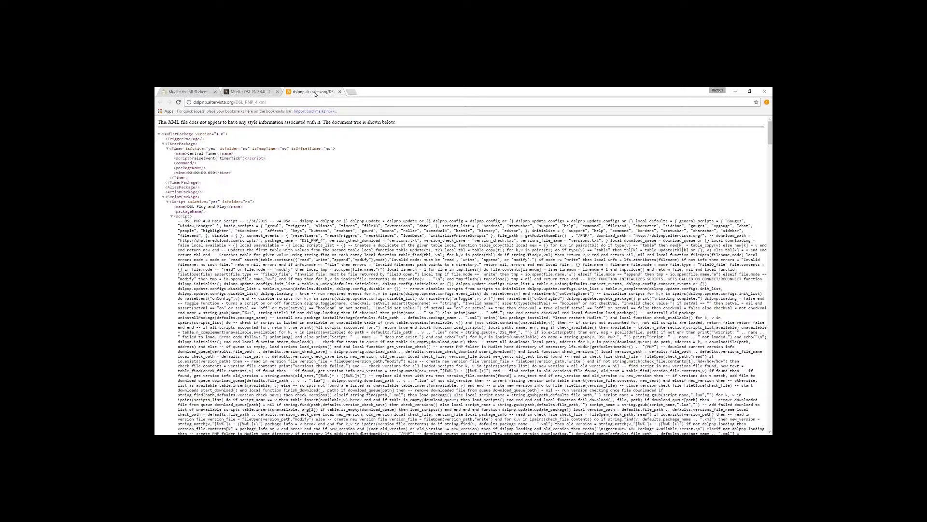
left_click(244, 92)
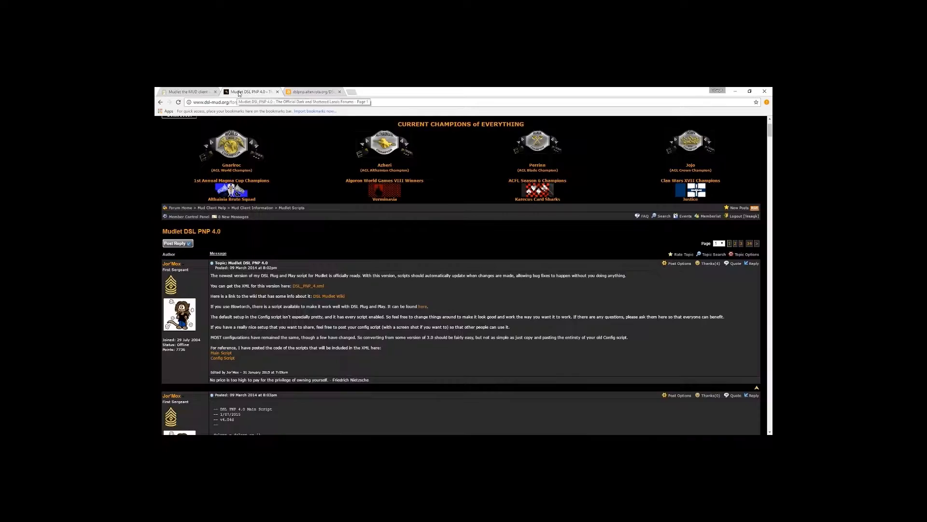
Save the linked DSL_PNP_4.xml to the OneDrive folder as an XML document and dismiss the download bar
right_click(310, 287)
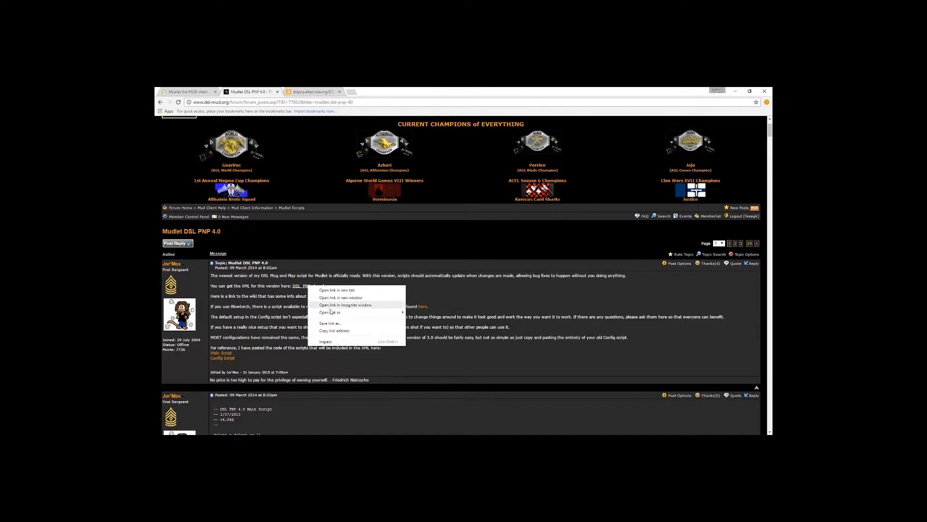
left_click(338, 326)
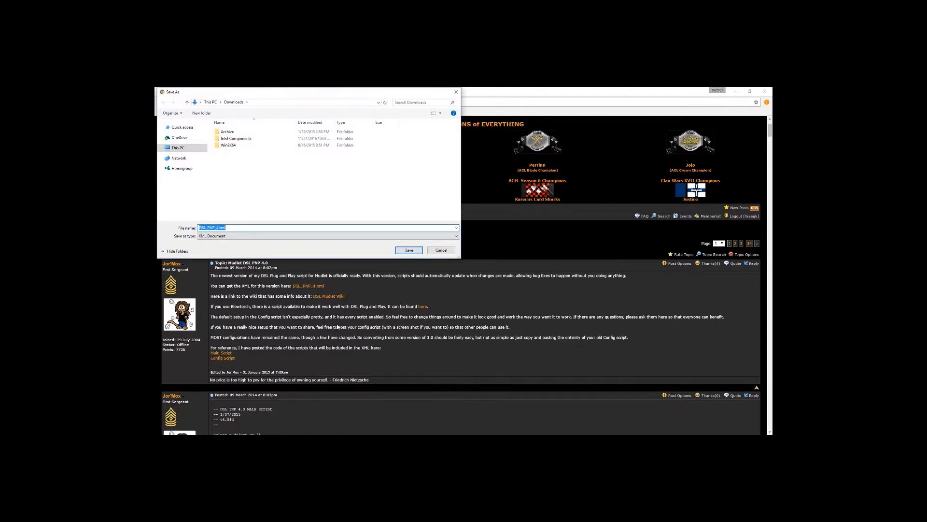
left_click(187, 138)
left_click(225, 227)
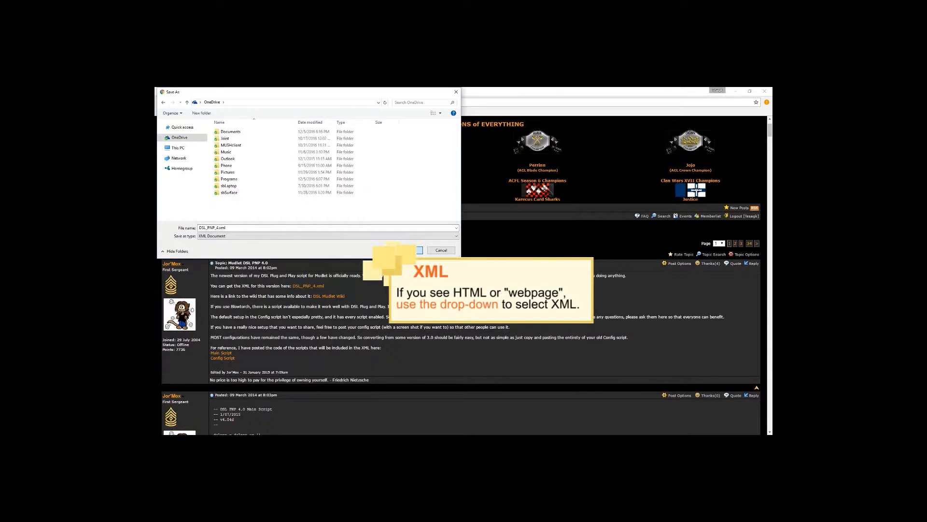
key("Return")
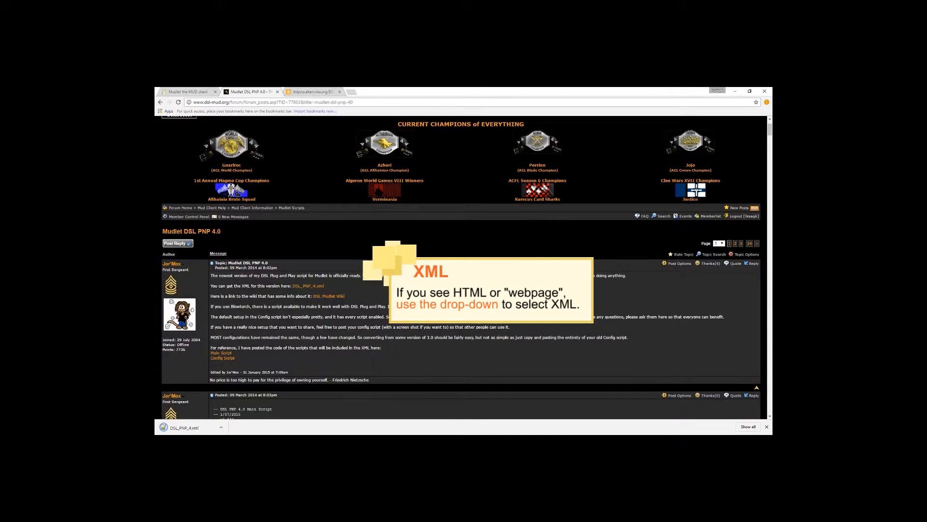
left_click(767, 428)
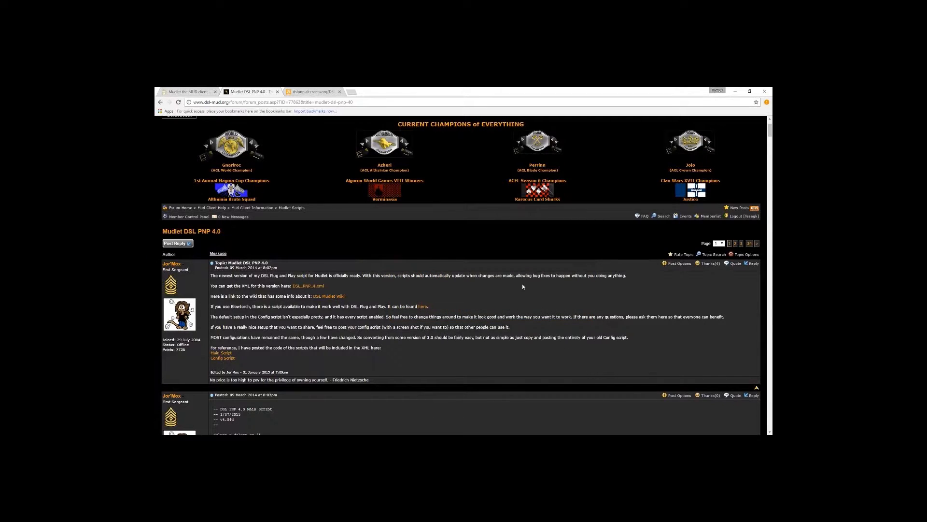
Bring up the save dialog for the raw DSL_PNP_4.xml page and close it without saving
left_click(294, 92)
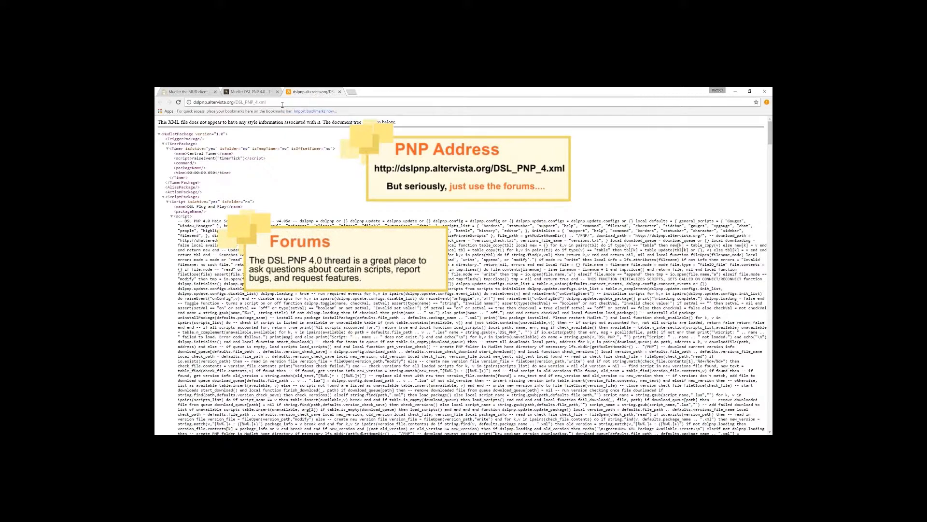
left_click(282, 104)
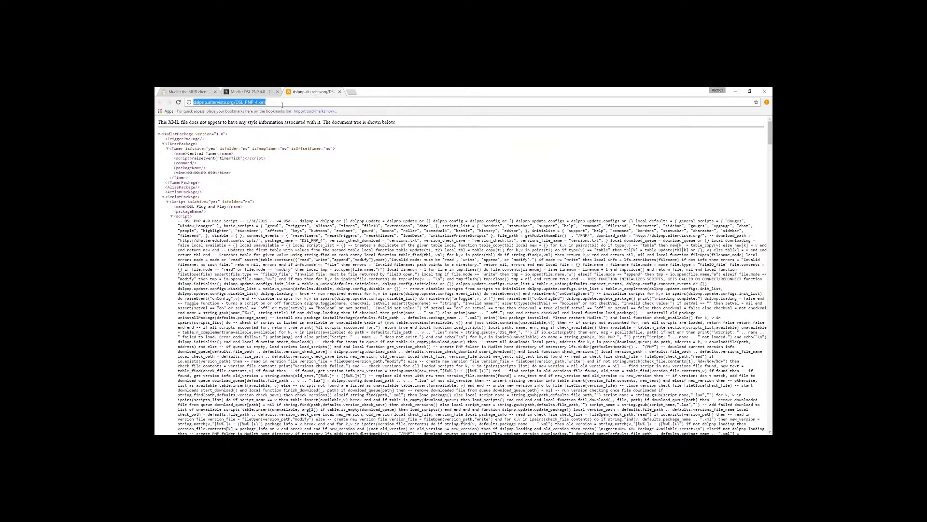
left_click(767, 102)
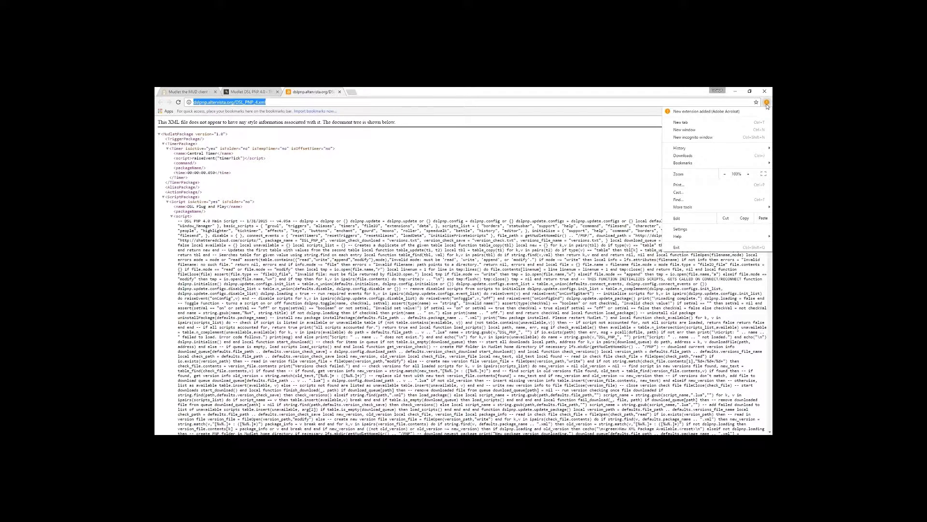
mouse_move(702, 163)
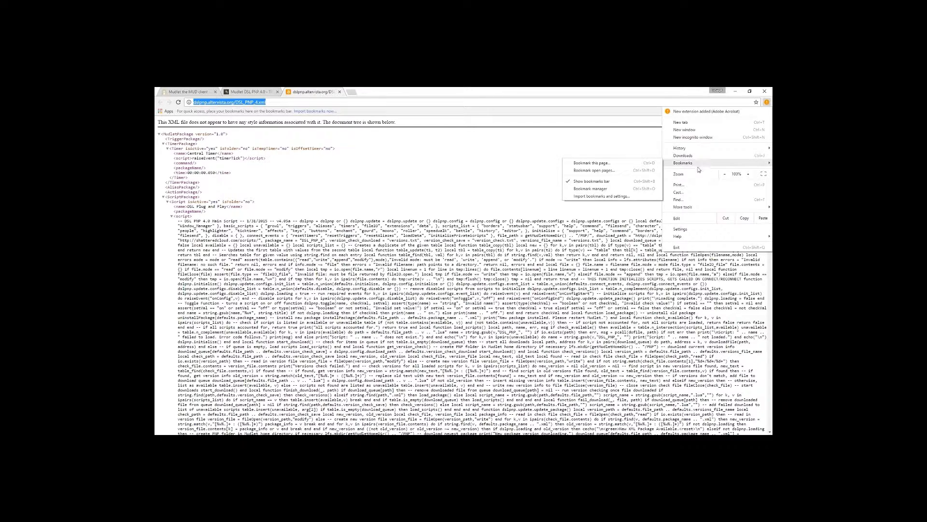
mouse_move(709, 212)
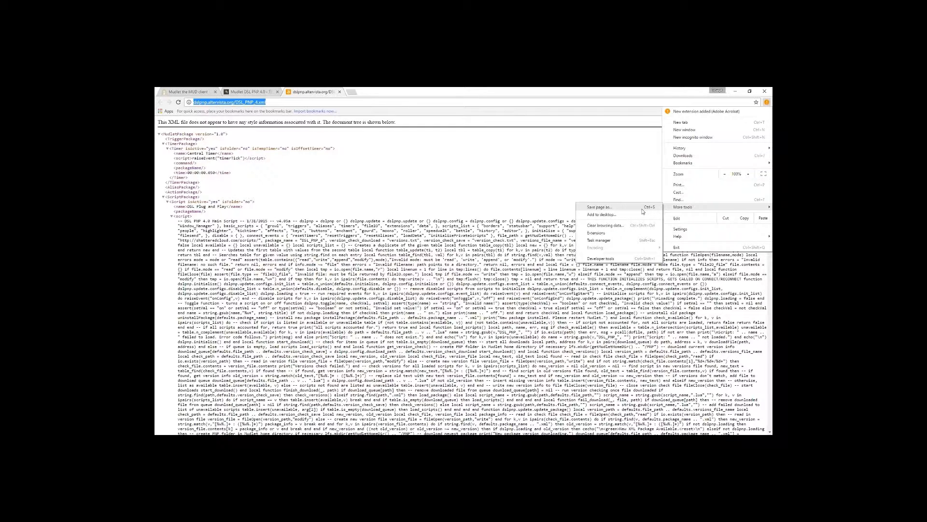
left_click(643, 210)
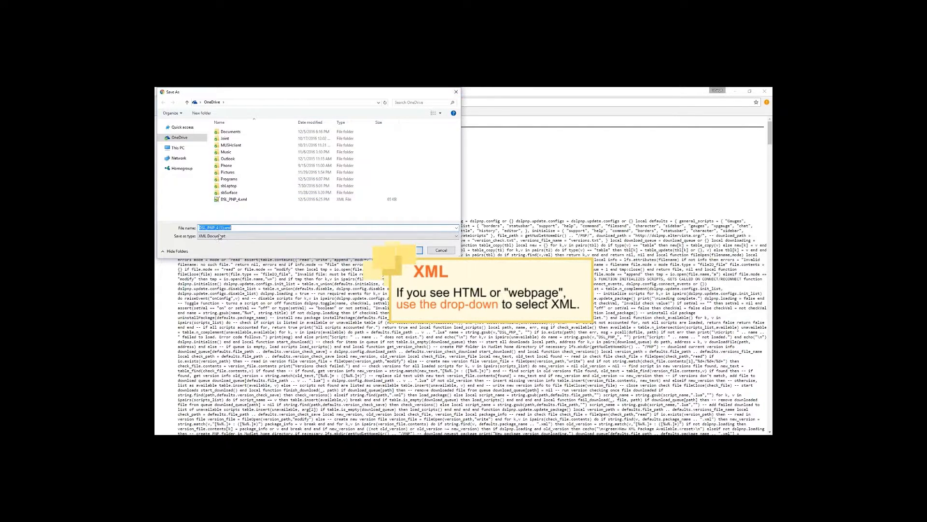
left_click(456, 92)
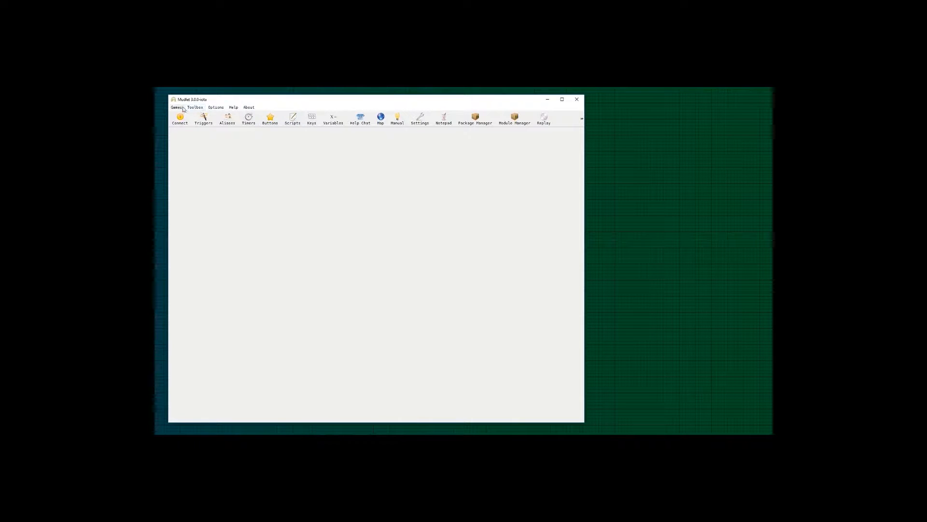
In Mudlet, create a new connection profile named "Dark & Shattered Lands" followed by the character's name
left_click(419, 124)
left_click(187, 121)
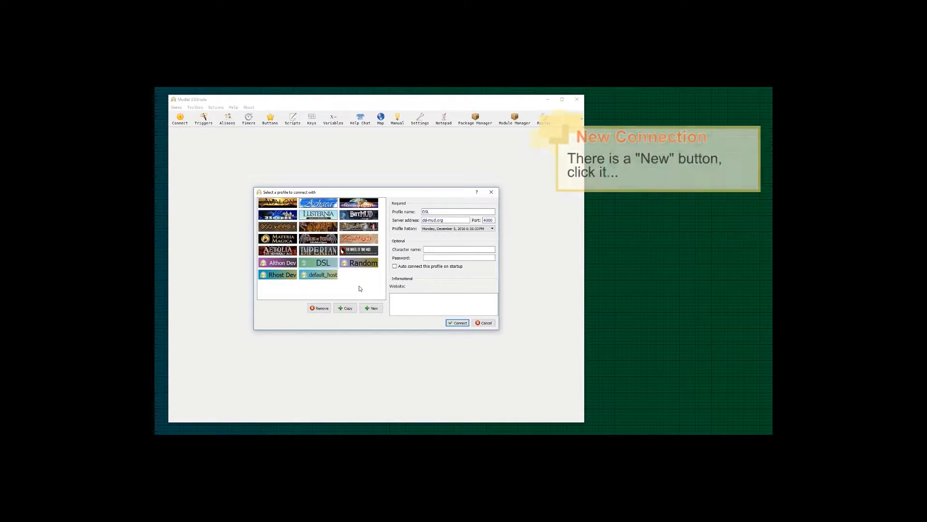
left_click(375, 308)
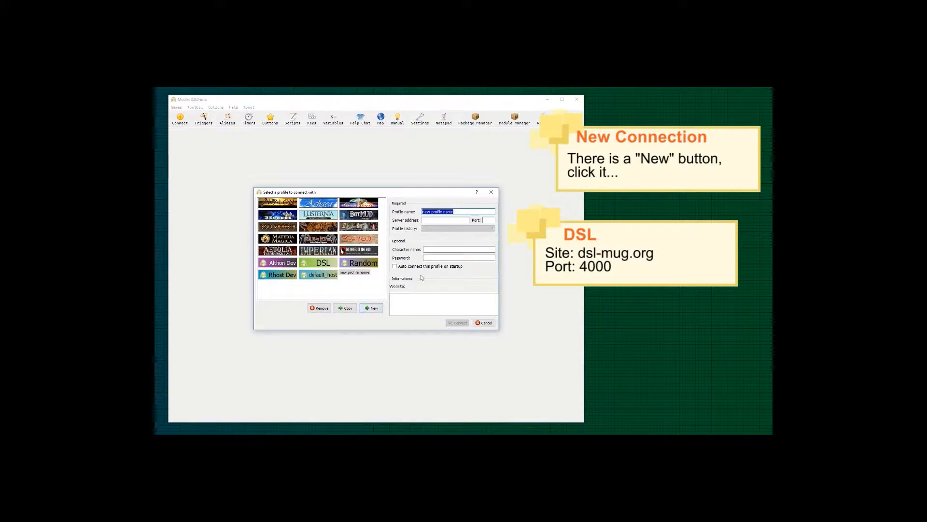
type("Ds")
type("rk & Sha")
type("ttered Lan")
type("ds T")
type("esagk")
Set the new profile's server address to dsl-mud.org and port to 4000, and connect with it
left_click(437, 220)
type("dsl-")
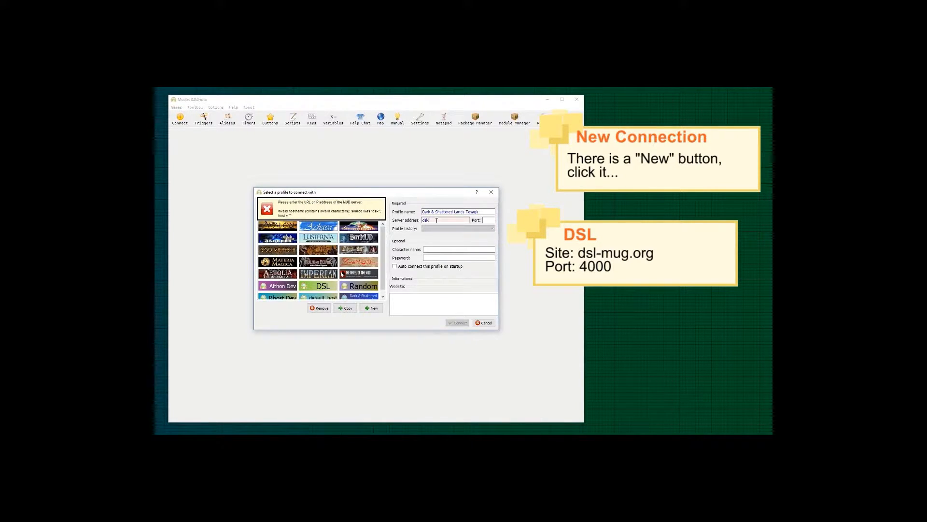
type("mud.org")
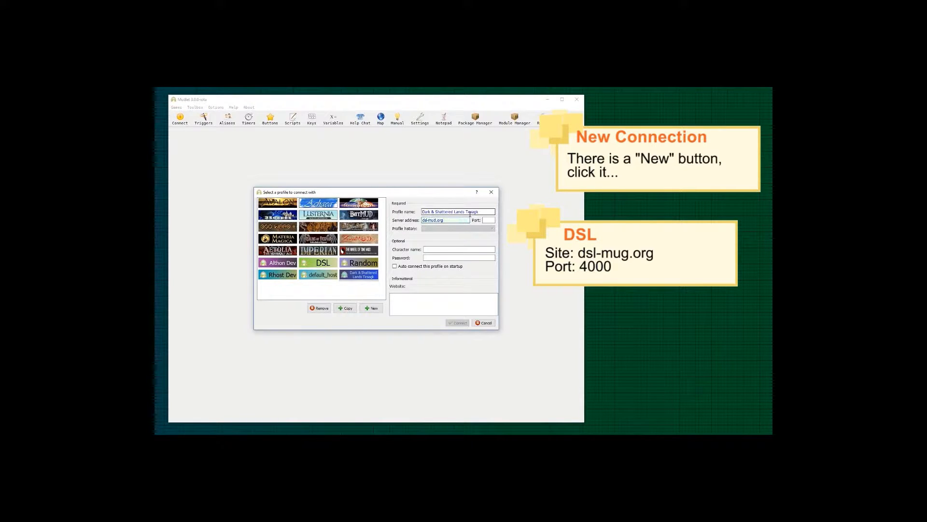
left_click(485, 220)
type("4000")
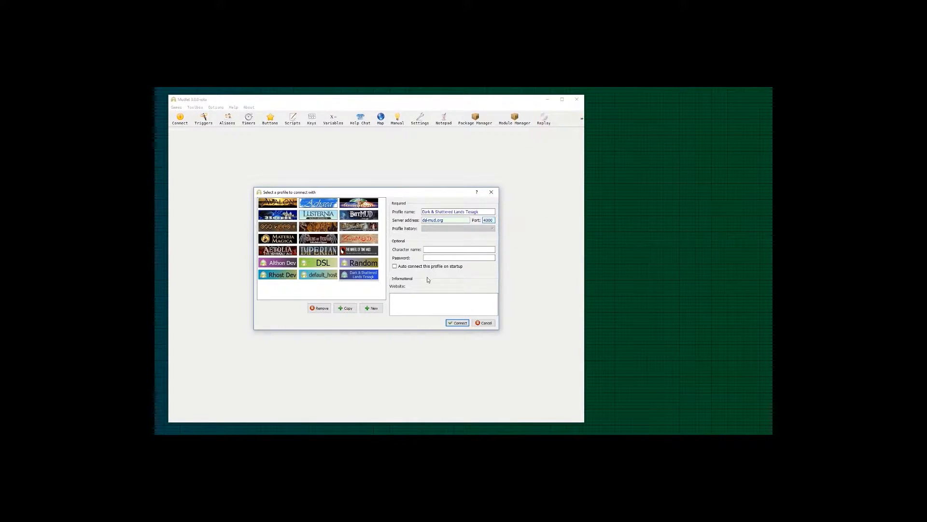
left_click(449, 323)
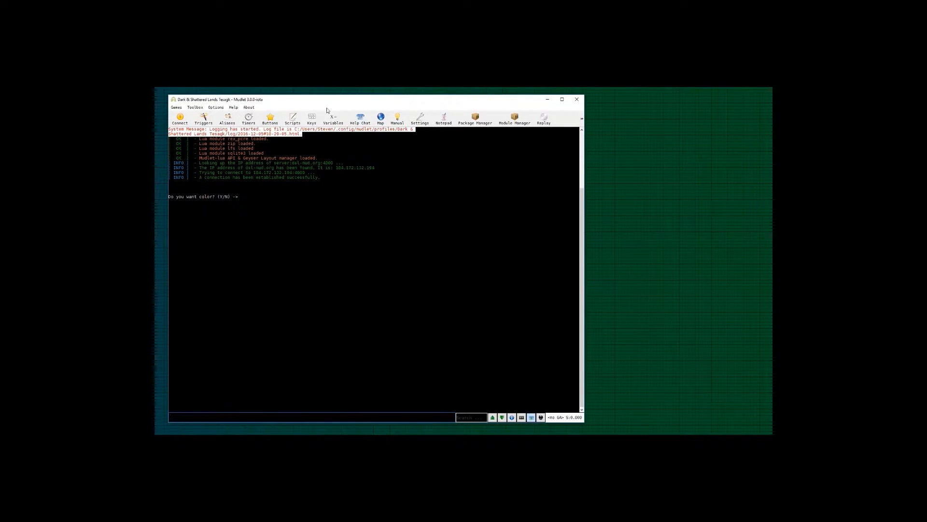
Hide the menu bar through the profile preferences, save, and turn it back on the same way
left_click(420, 119)
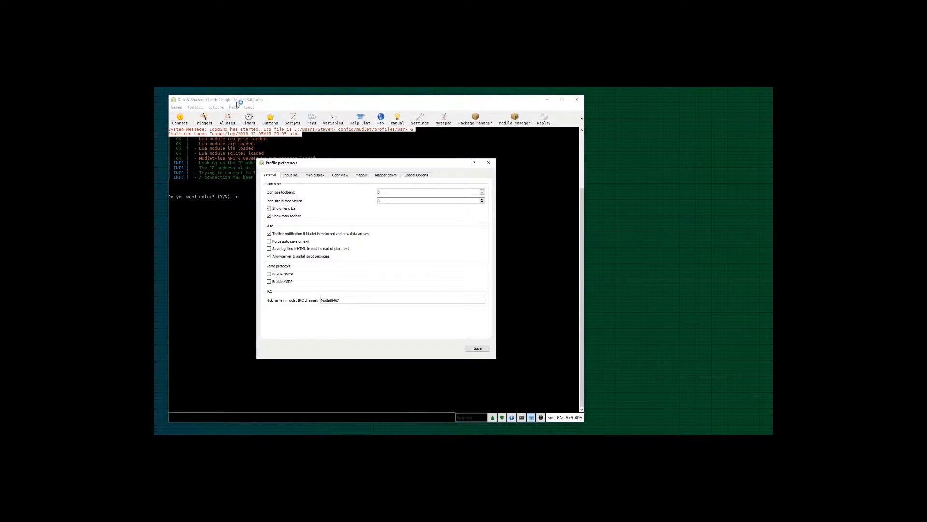
left_click(291, 209)
left_click(486, 348)
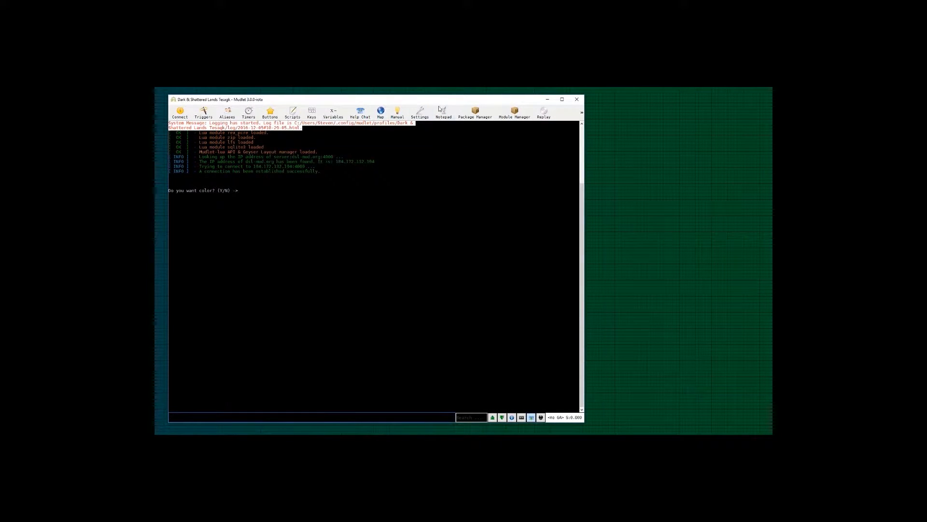
left_click(419, 114)
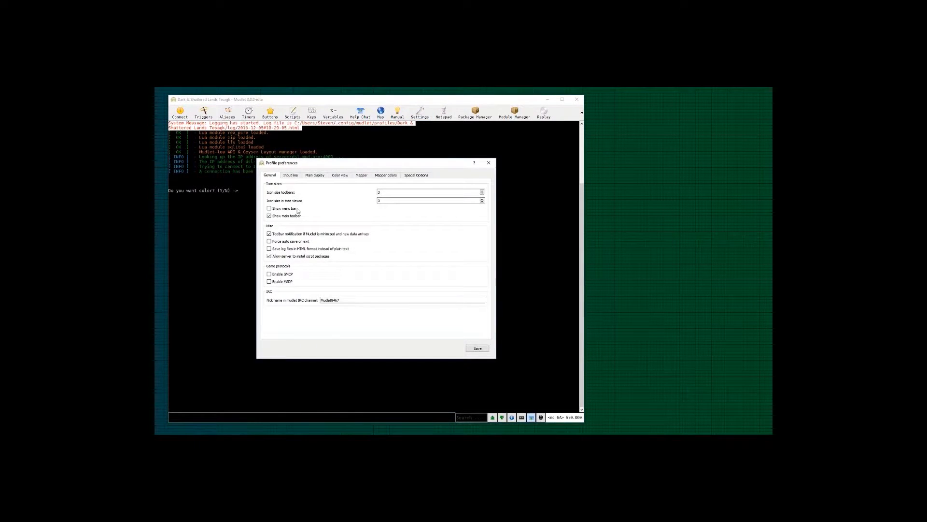
left_click(297, 209)
left_click(478, 349)
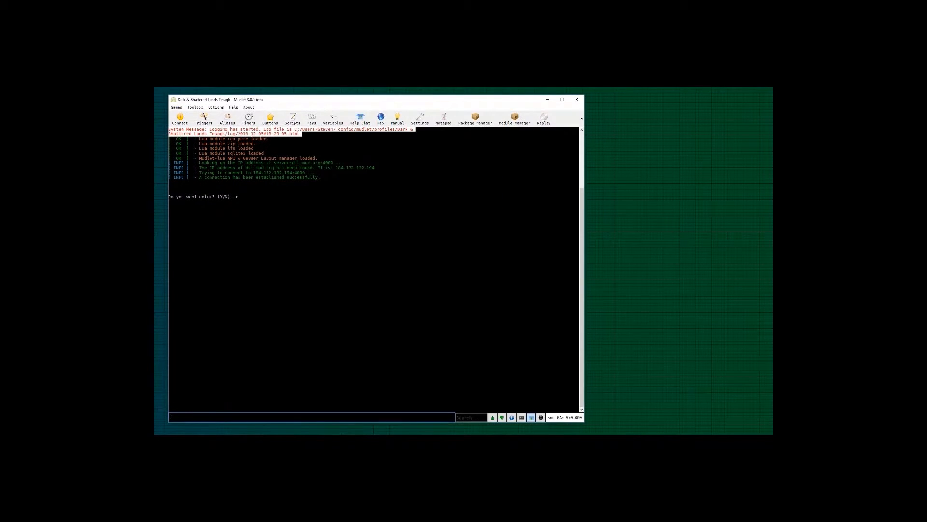
left_click(176, 107)
mouse_move(192, 108)
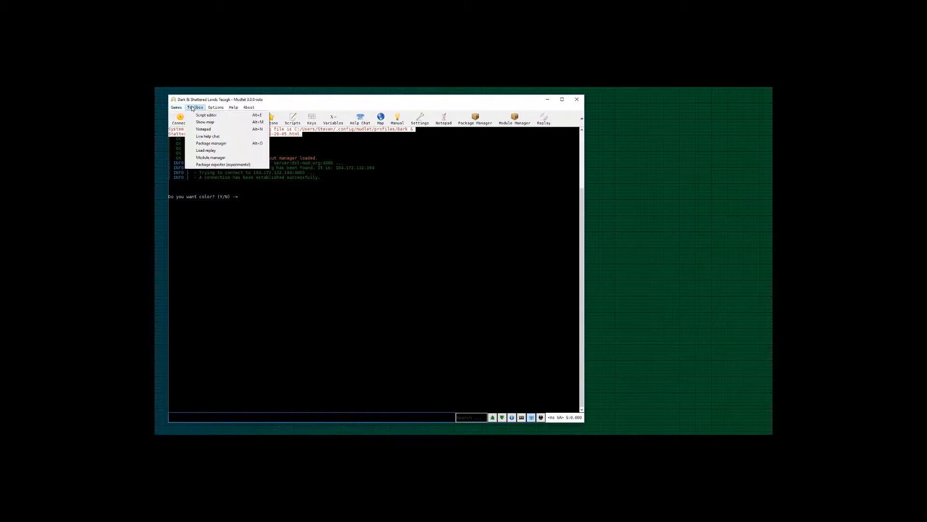
left_click(290, 99)
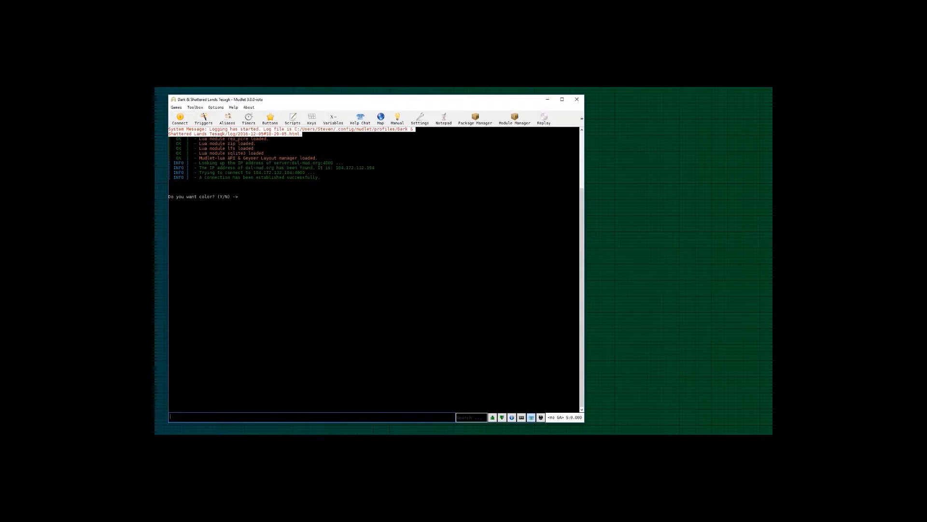
Import the DSL_PNP_4.xml package from the OneDrive folder through the script editor
left_click(292, 121)
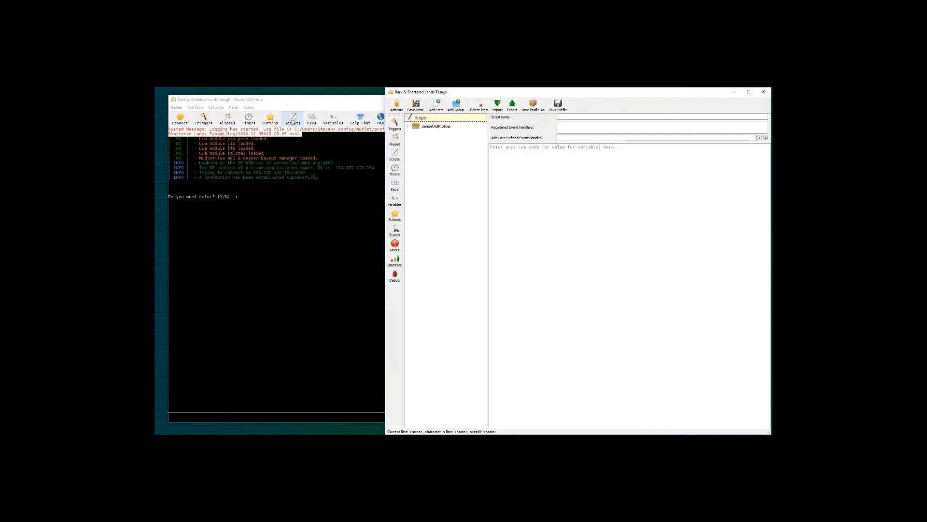
left_click(503, 109)
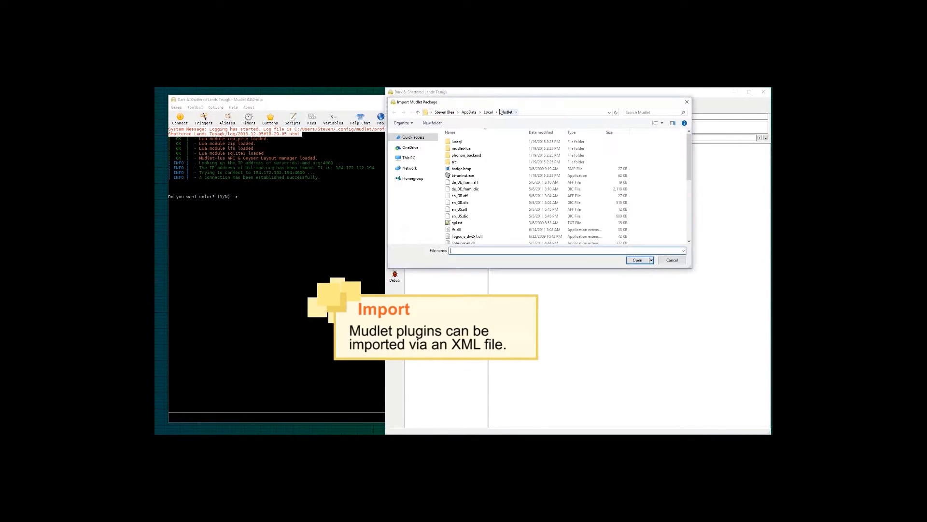
left_click(422, 148)
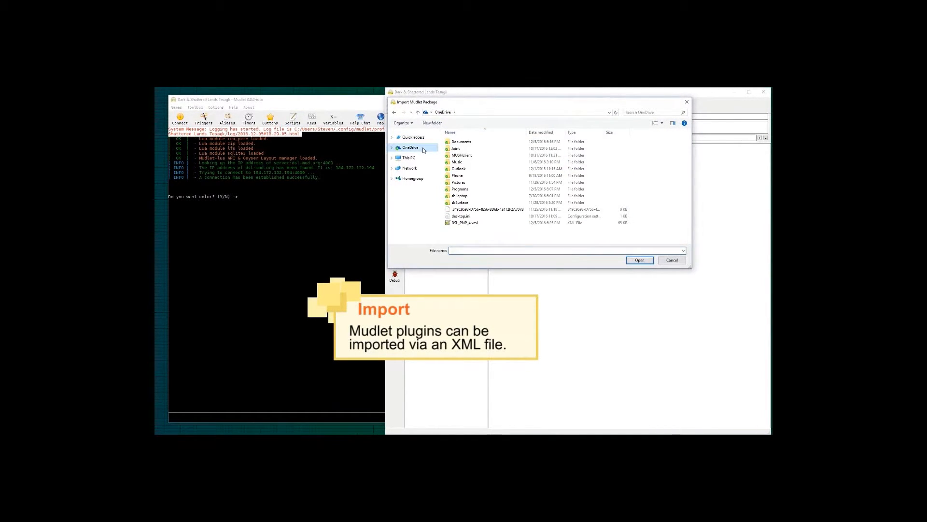
left_click(484, 224)
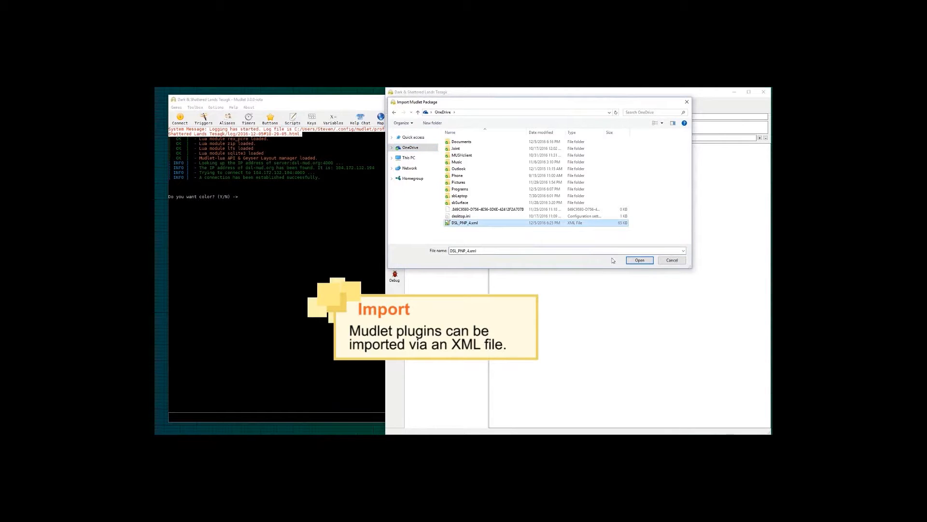
left_click(640, 260)
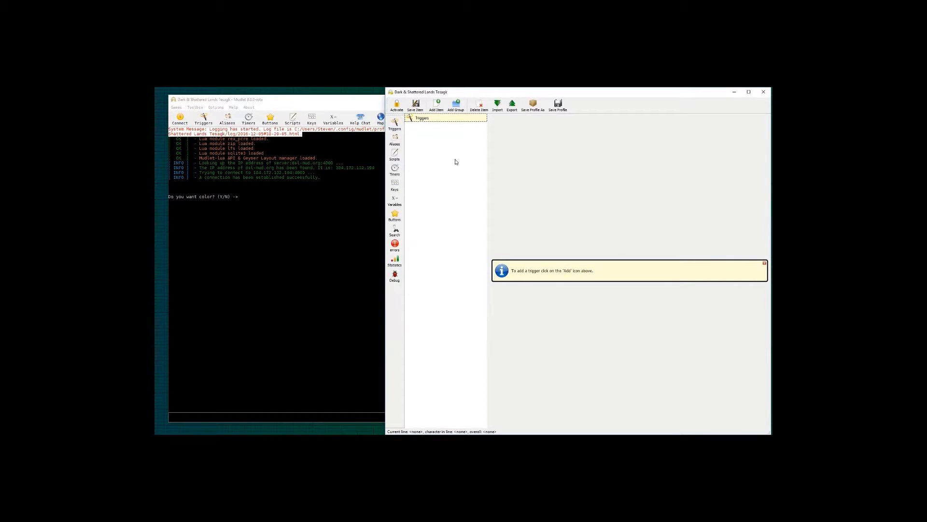
Expand the imported DSL_PNP_4 script group and view its DSL Plug and Play and Config Script entries
left_click(395, 155)
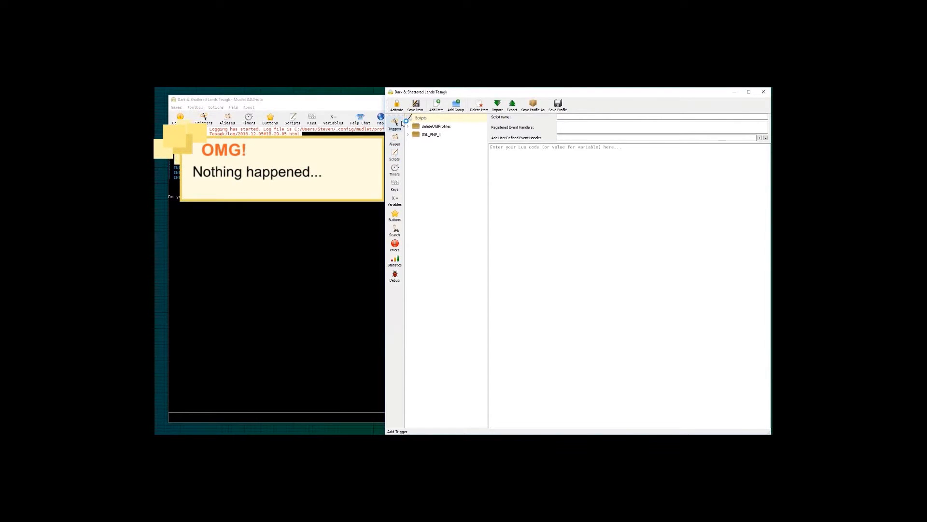
left_click(418, 137)
left_click(407, 135)
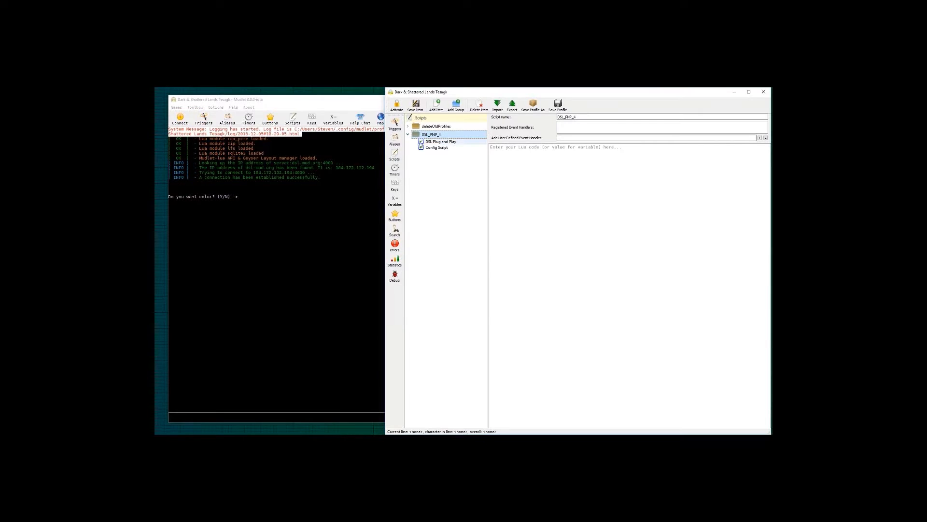
left_click(439, 142)
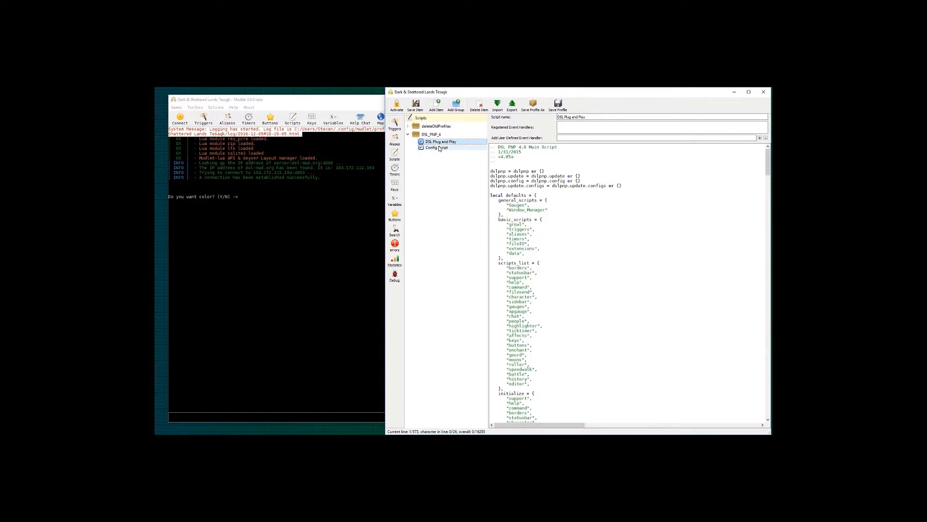
left_click(439, 147)
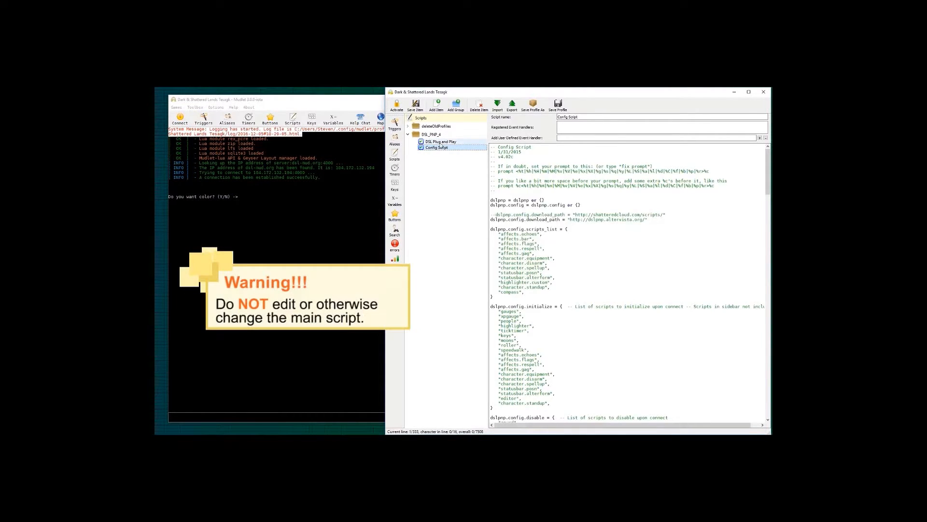
Switch between the main script and the config script, and look through the code of DSL Plug and Play
key("Up")
left_click(440, 149)
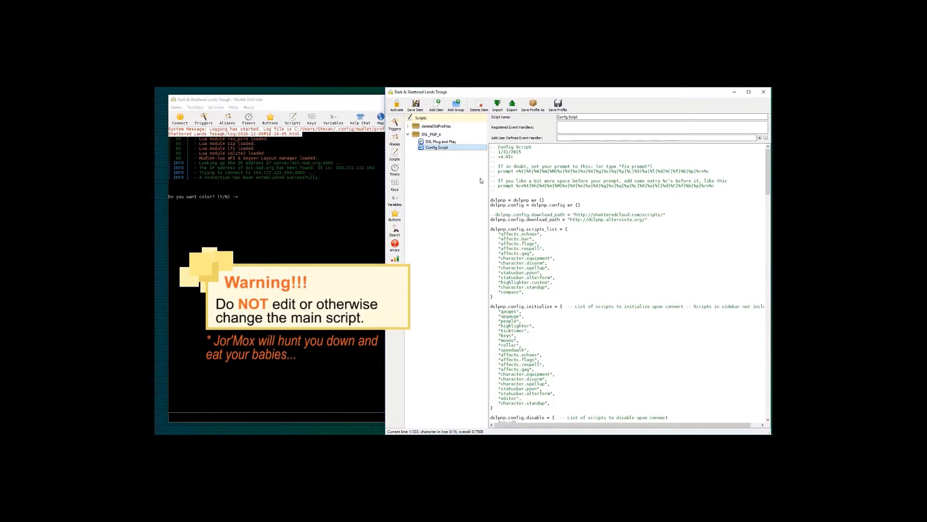
left_click(445, 143)
left_click(445, 149)
left_click(445, 143)
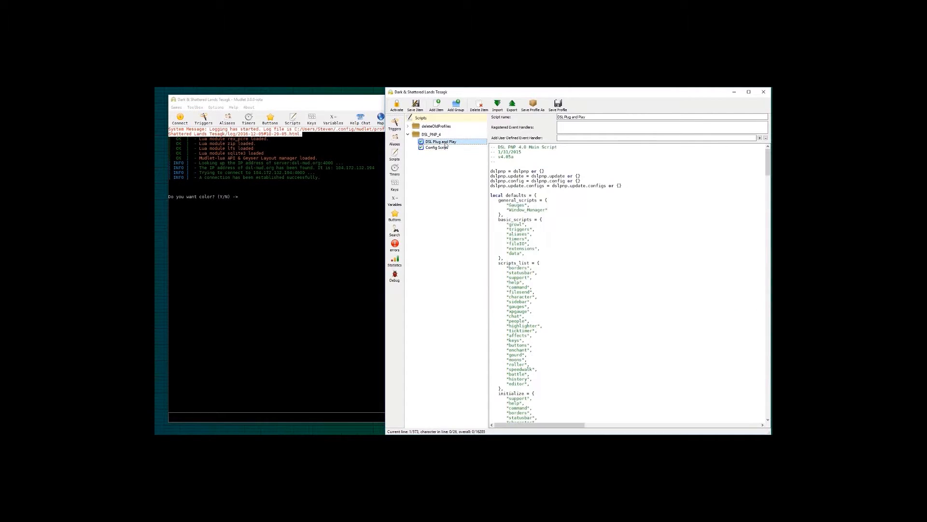
left_click(541, 158)
scroll(541, 158, "down", 3)
scroll(541, 158, "up", 3)
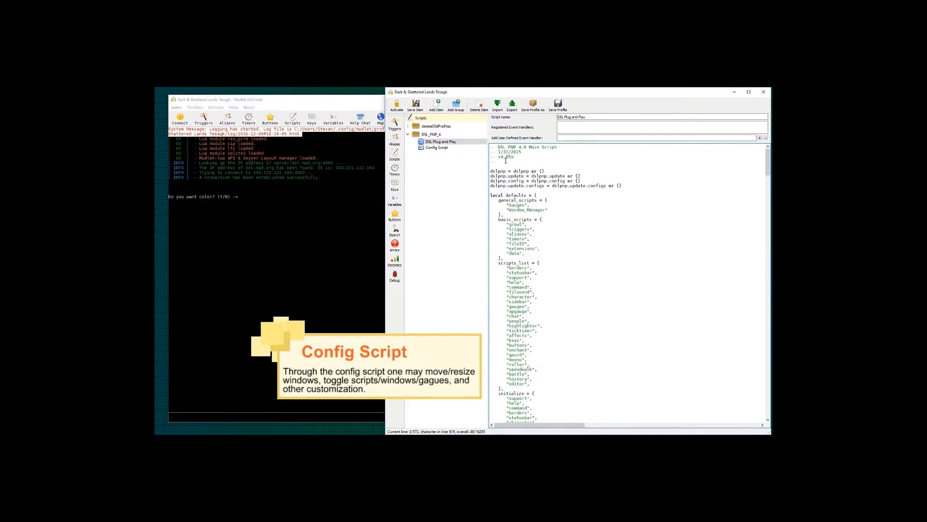
Move Config Script out of the DSL_PNP_4 group to the top level of the script tree
left_click(454, 148)
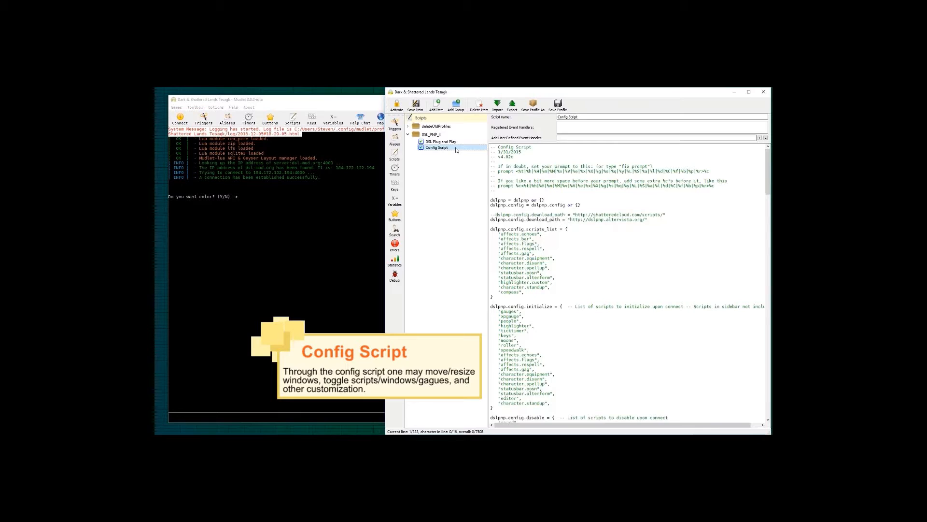
left_click_drag(455, 148, 446, 120)
left_click(430, 148)
left_click(414, 148)
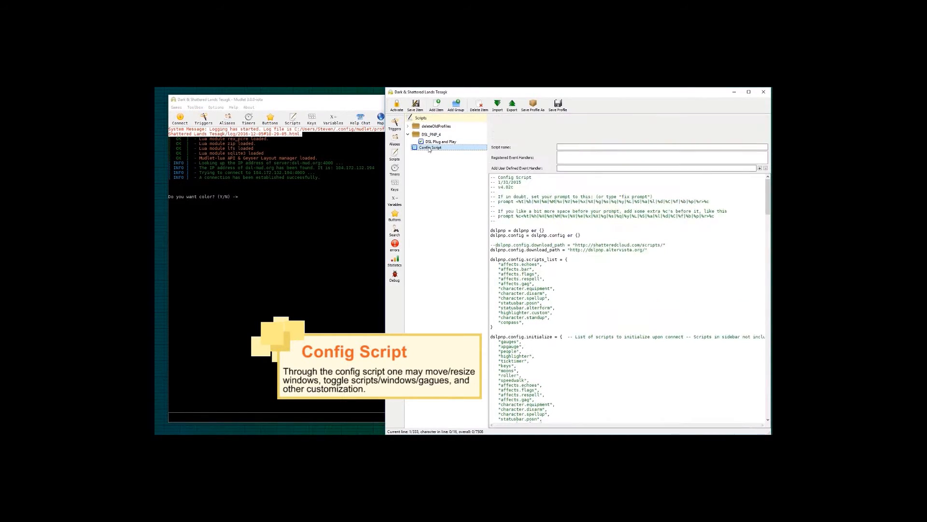
left_click(415, 148)
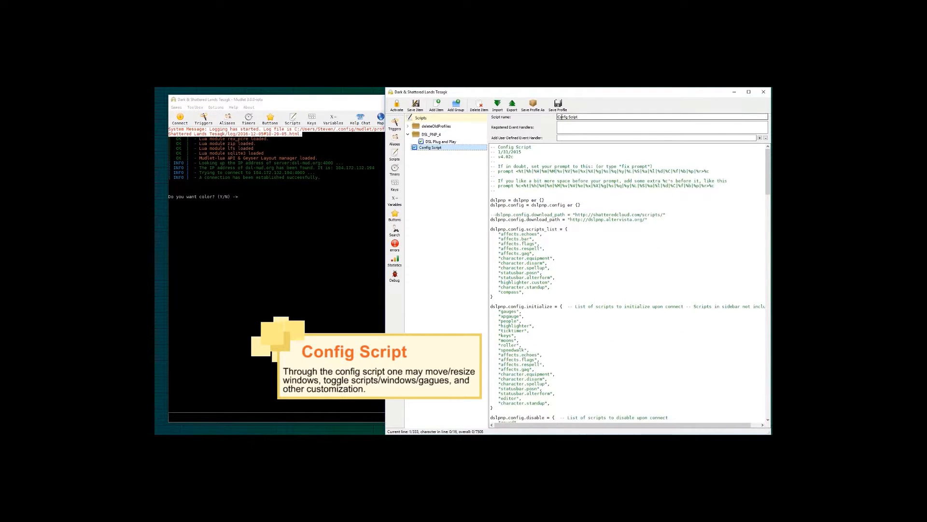
Rename the moved config script to "My Config Script" and save the item
left_click(560, 117)
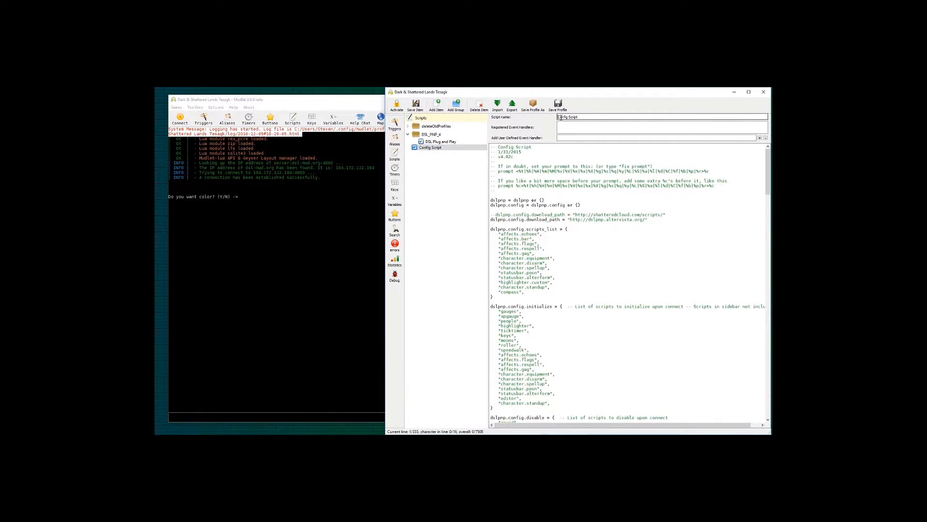
type("My")
left_click(416, 104)
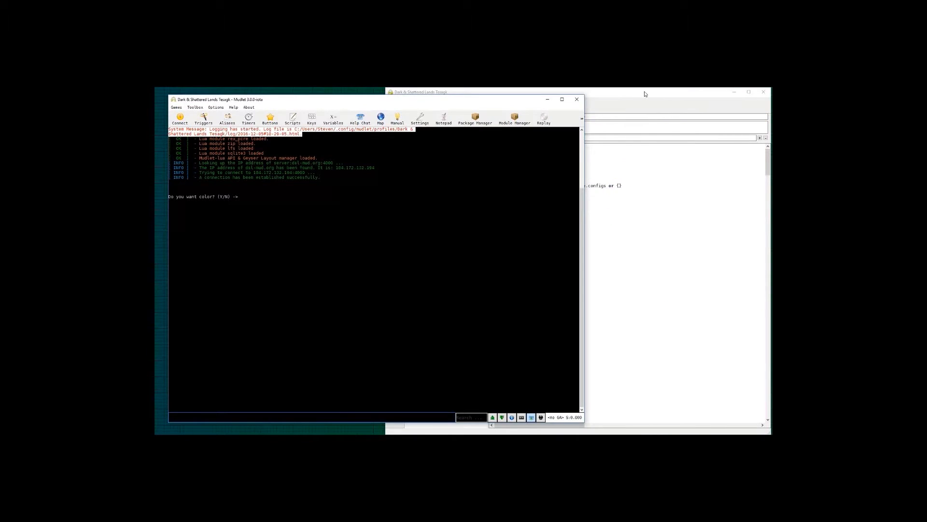
Save the profile from the script editor and close the editor window
left_click(645, 94)
left_click(561, 104)
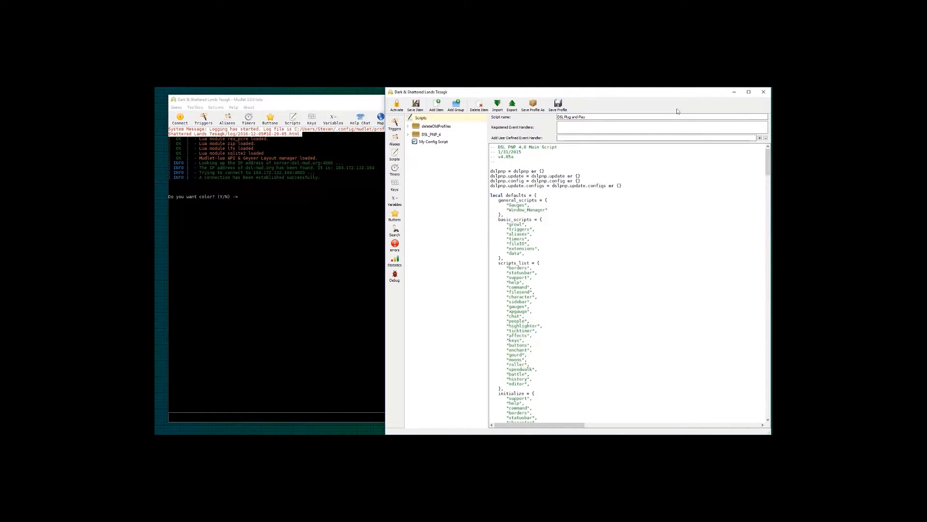
left_click(760, 90)
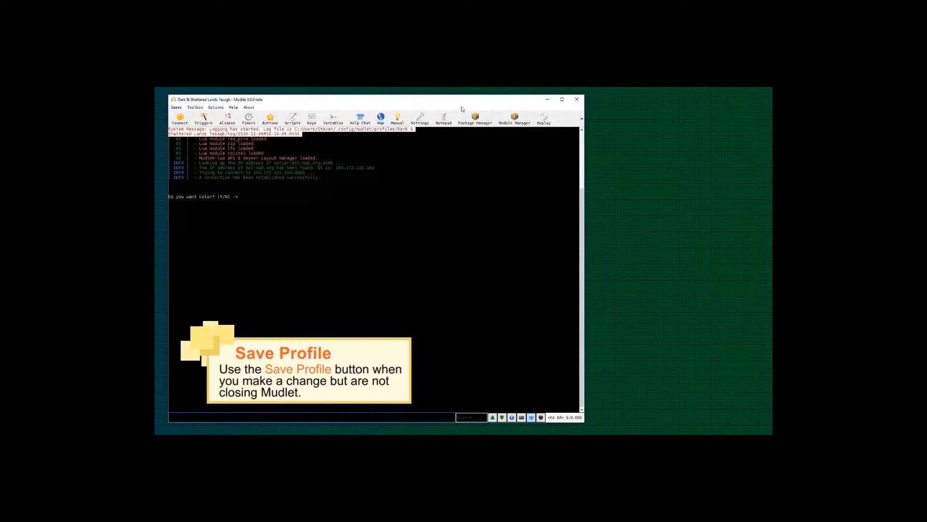
Close Mudlet saving the profile, and in the reopened client connect with the Dark & Shattered Lands profile
left_click(577, 99)
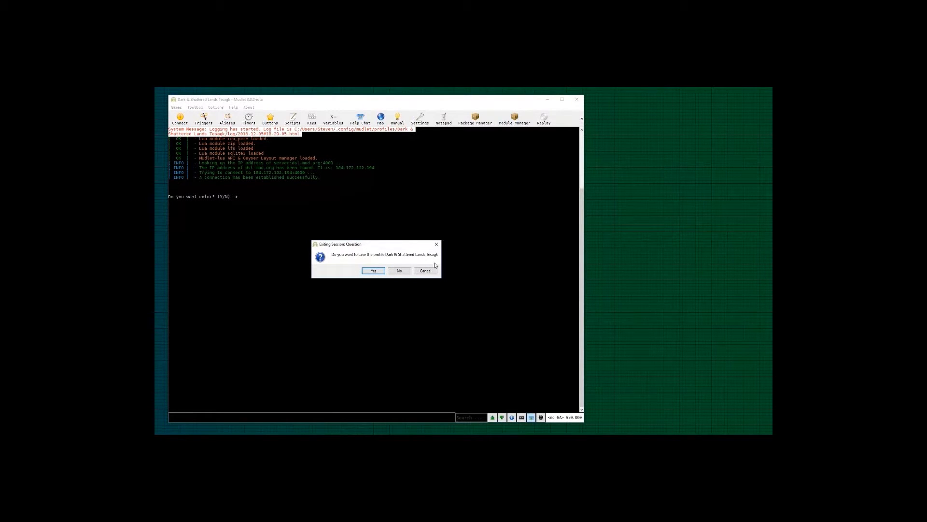
left_click(381, 274)
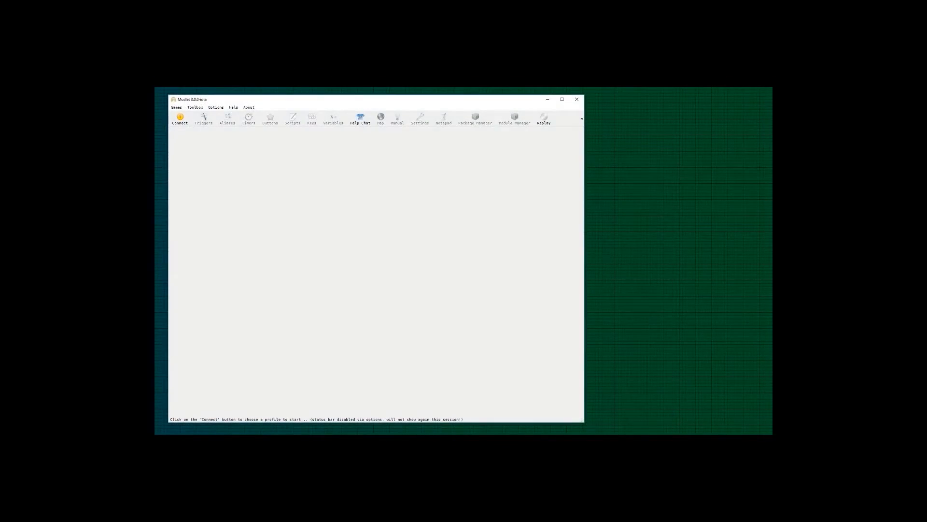
left_click(179, 118)
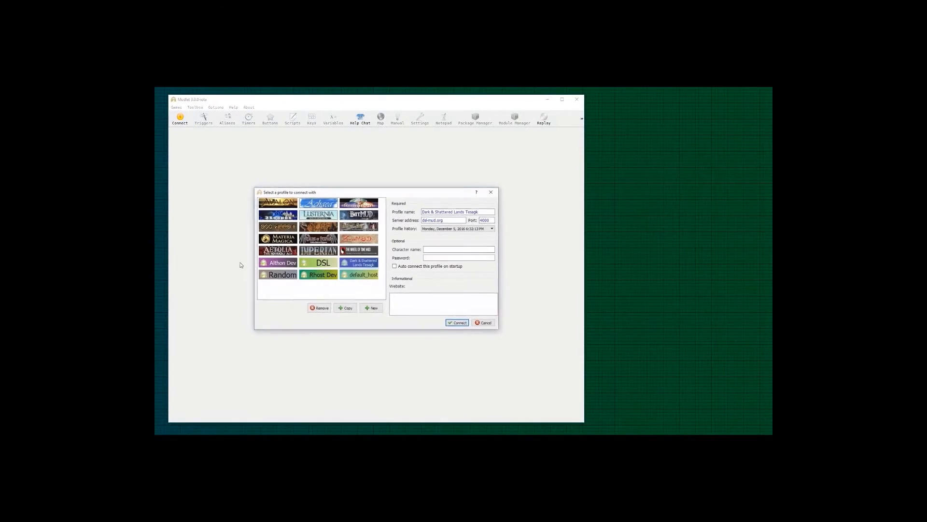
double_click(365, 265)
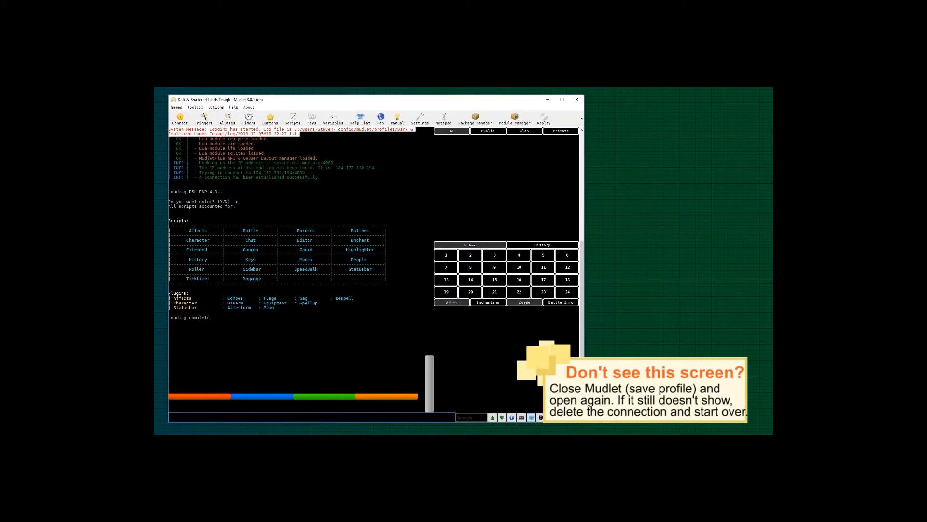
Maximize the Mudlet window and open My Config Script in the script editor
left_click(562, 99)
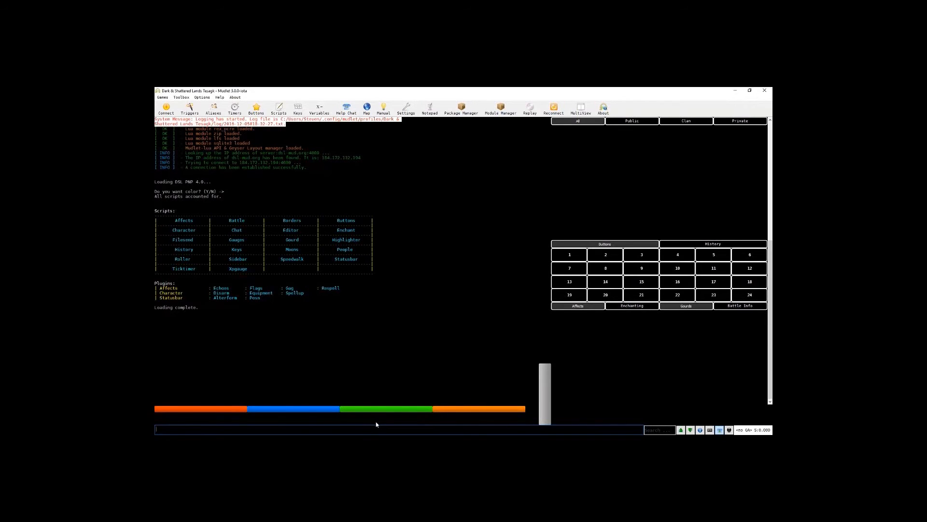
left_click(279, 108)
left_click(415, 142)
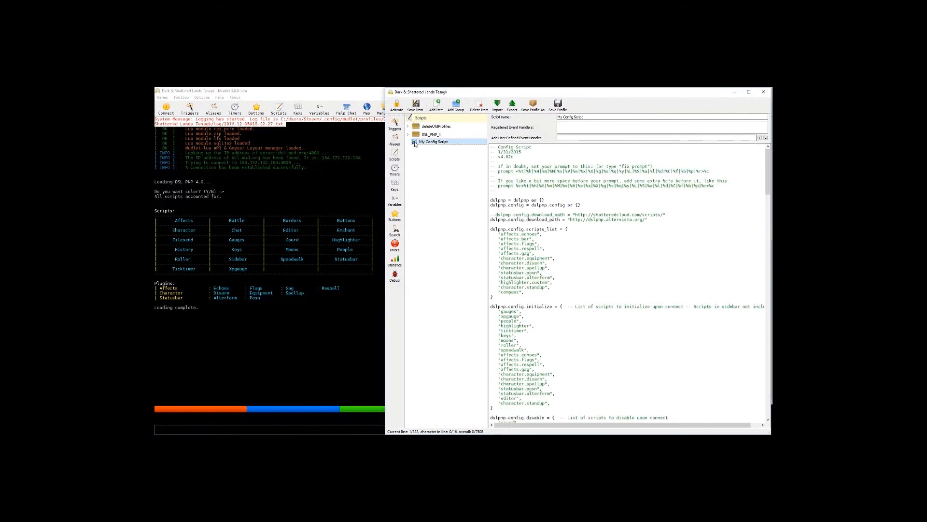
Examine My Config Script from the script lists through the sidebar layout and individual script settings, then bring the main game window forward
left_click(548, 248)
scroll(561, 328, "down", 3)
scroll(563, 330, "down", 16)
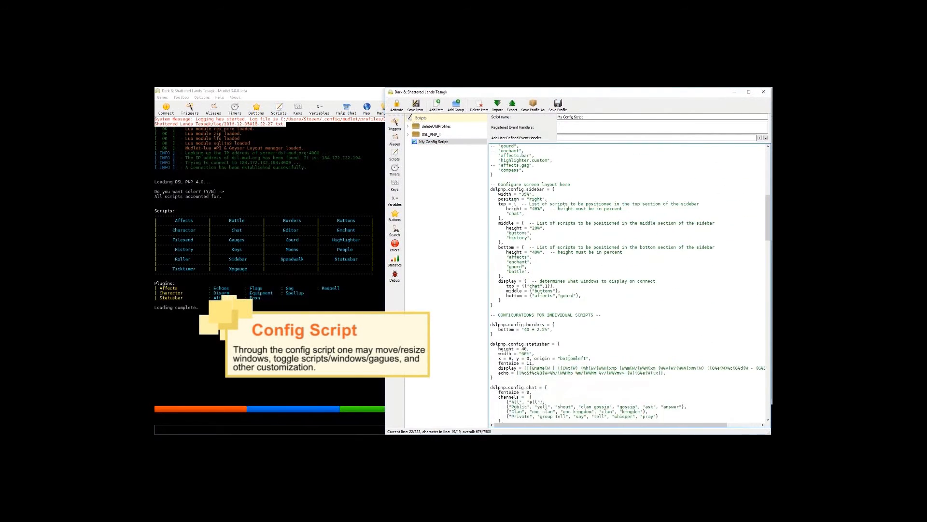
scroll(568, 357, "down", 2)
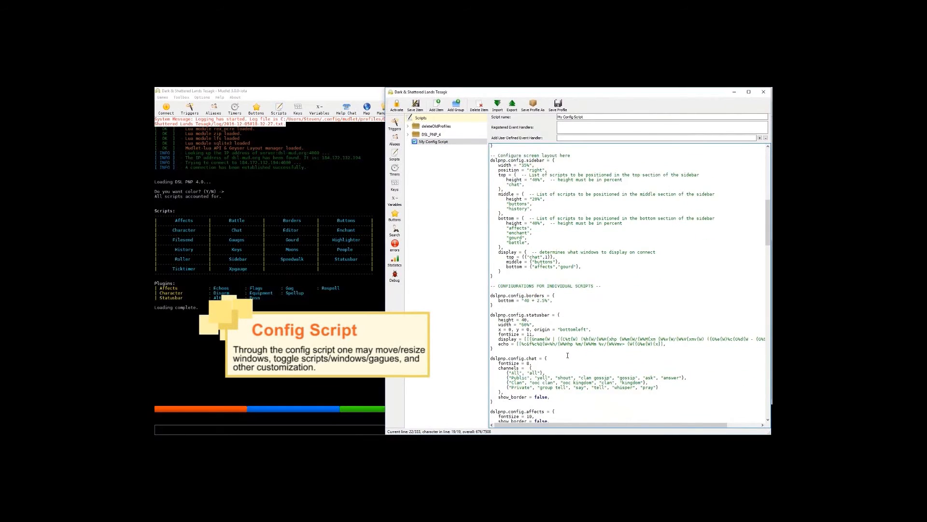
scroll(568, 356, "up", 18)
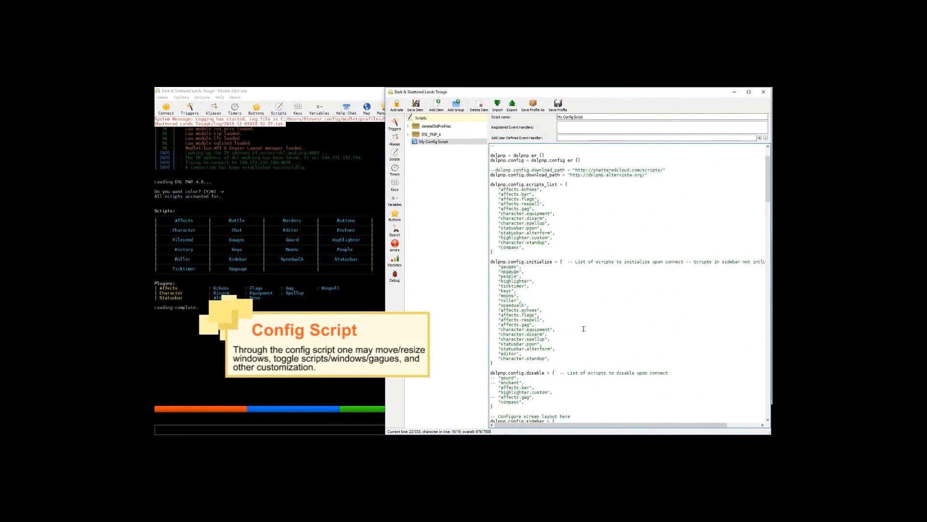
scroll(584, 328, "up", 3)
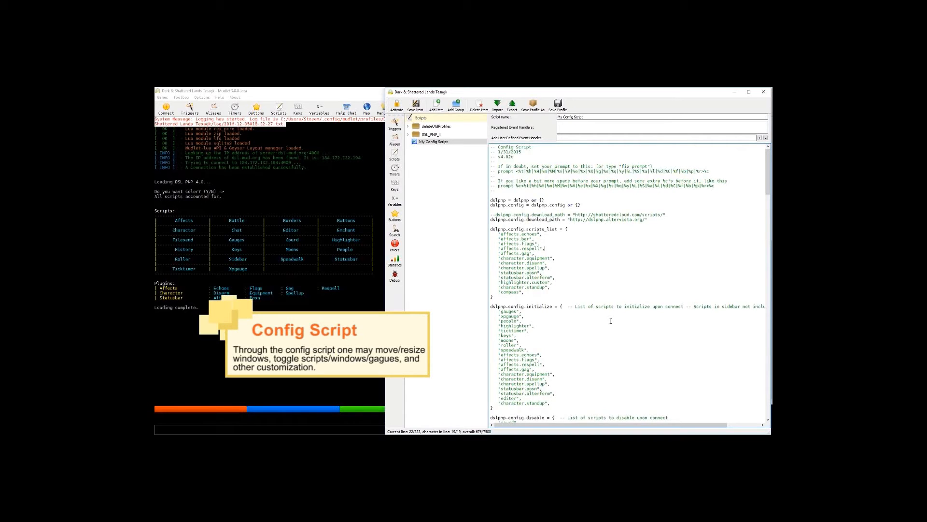
scroll(611, 320, "down", 15)
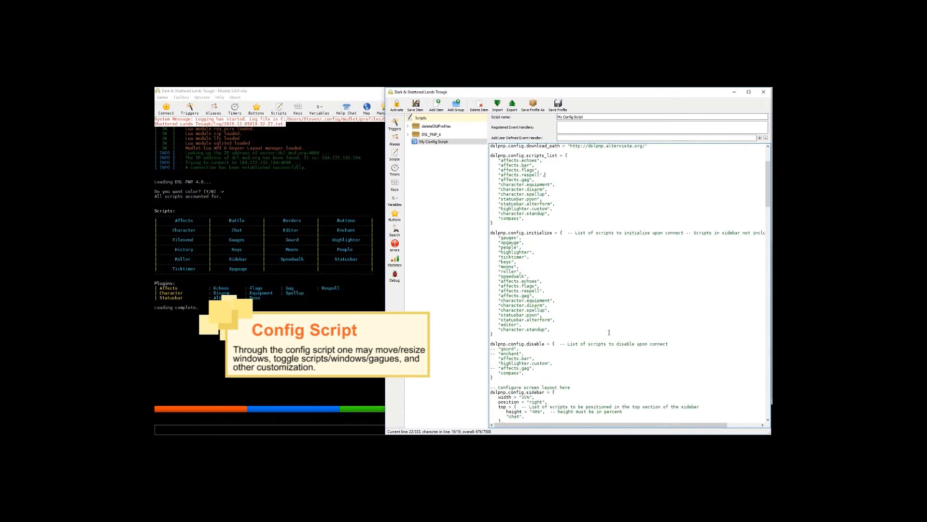
scroll(620, 325, "down", 14)
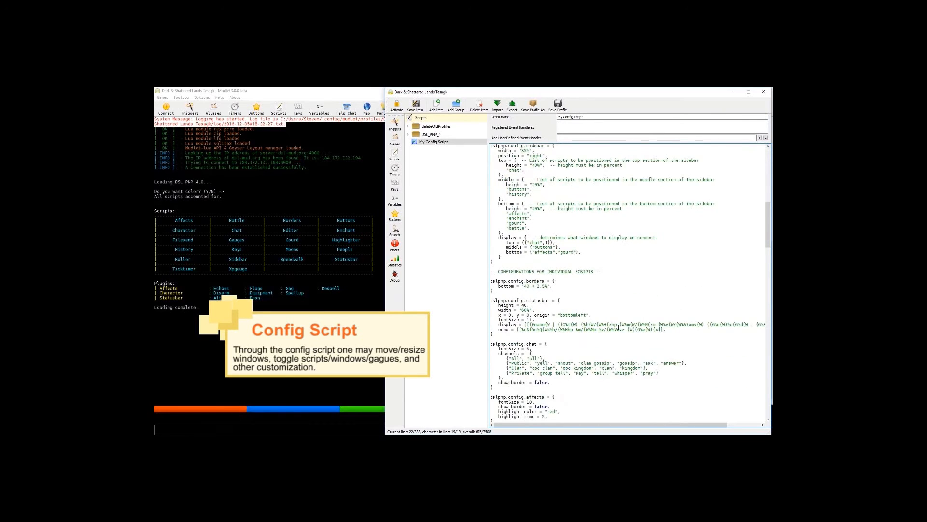
scroll(613, 332, "down", 3)
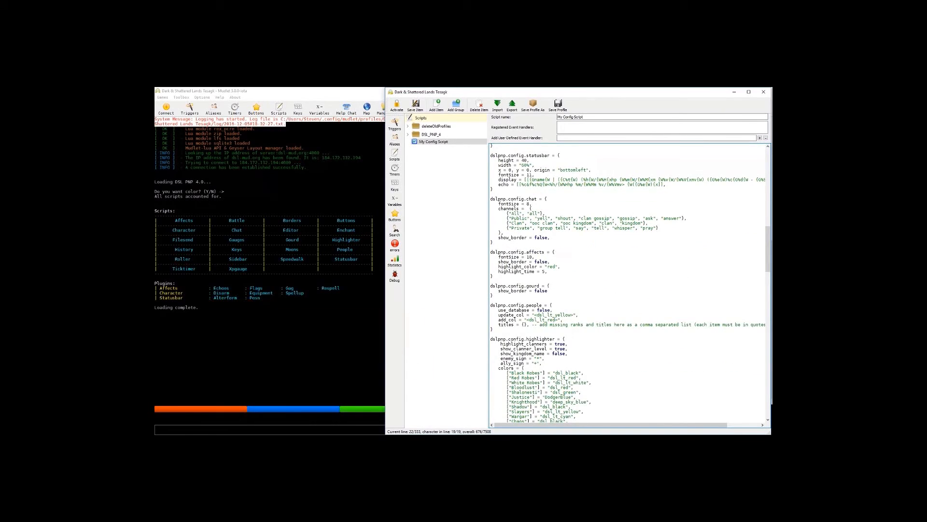
left_click(268, 408)
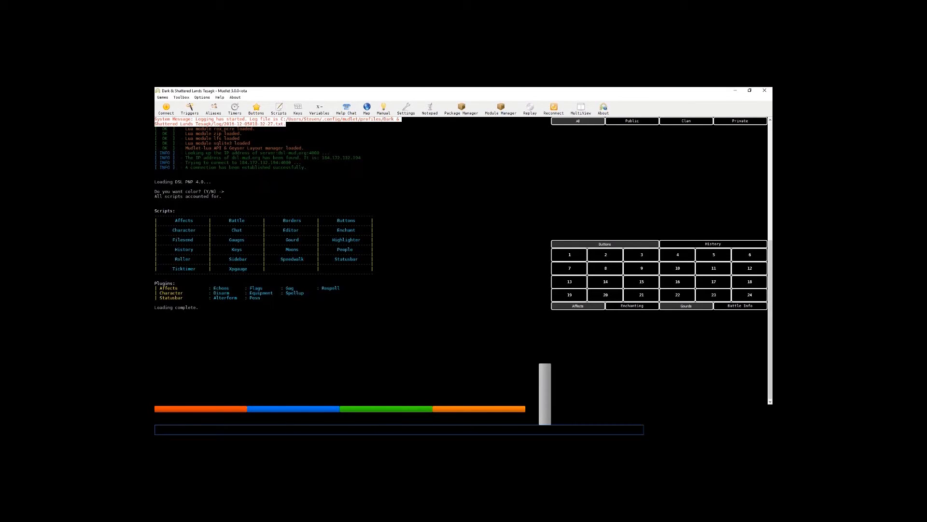